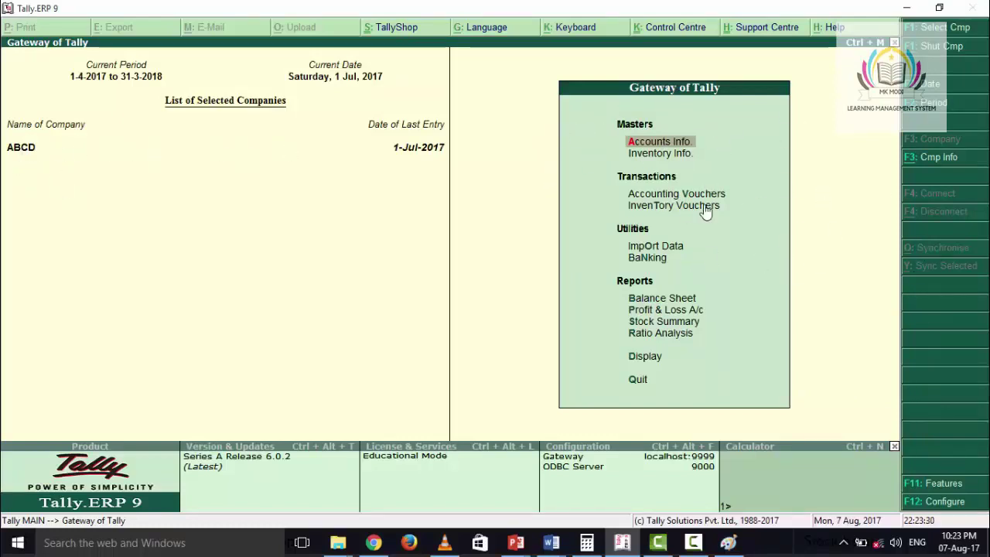
Shut the currently open company ABCD.
click(950, 158)
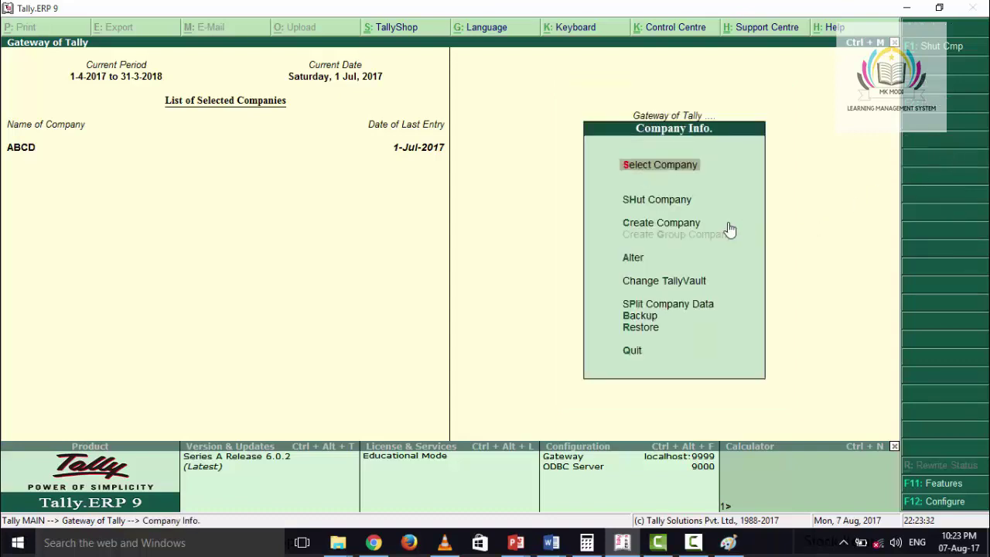
click(654, 205)
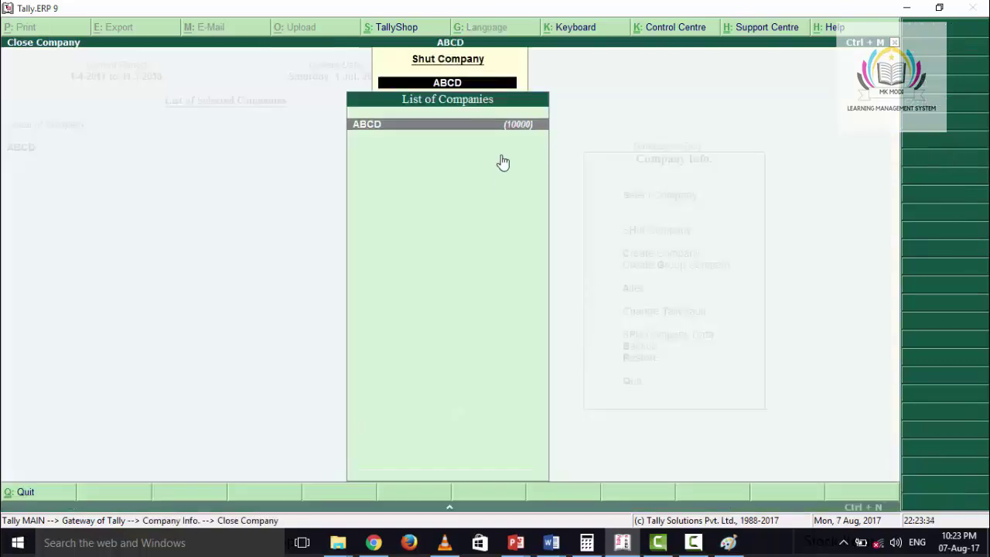
click(511, 125)
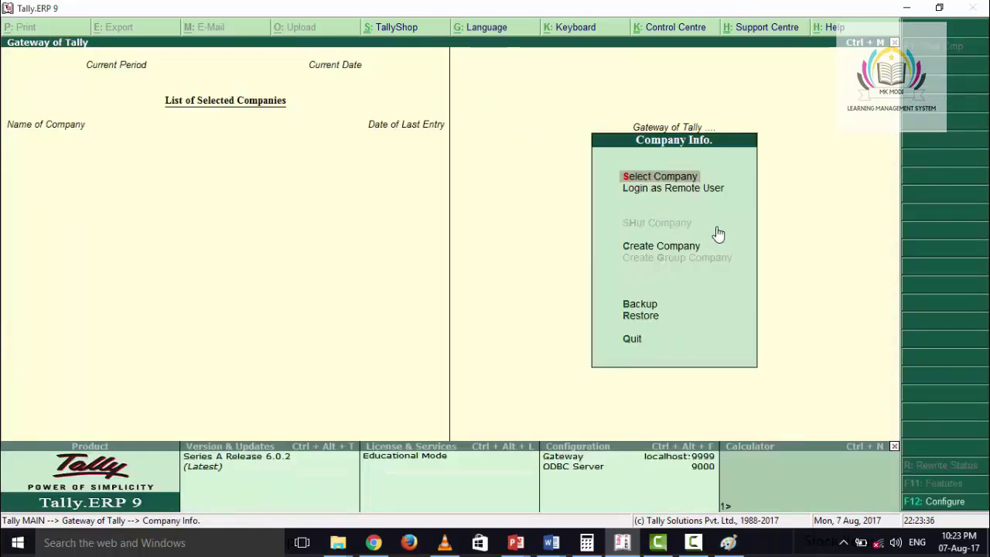
Start creating a new company named Bits Computers, using the same text as its mailing name.
click(676, 245)
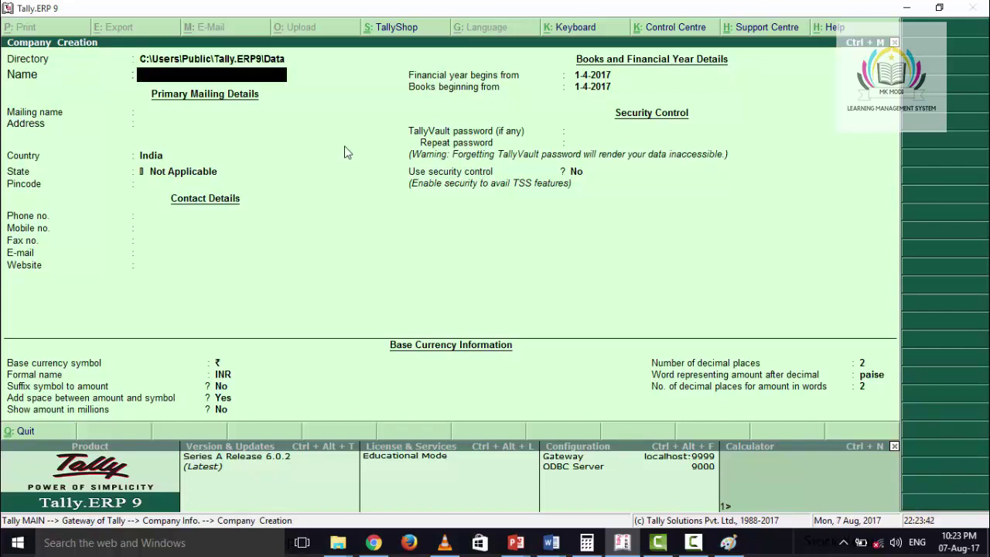
text(Bits computer)
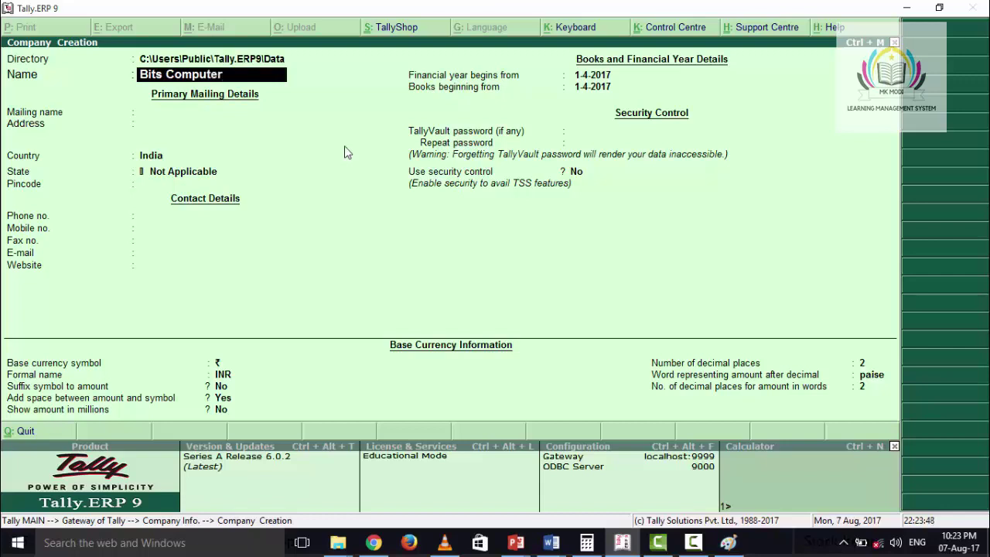
text(s)
key(Return)
key(Return)
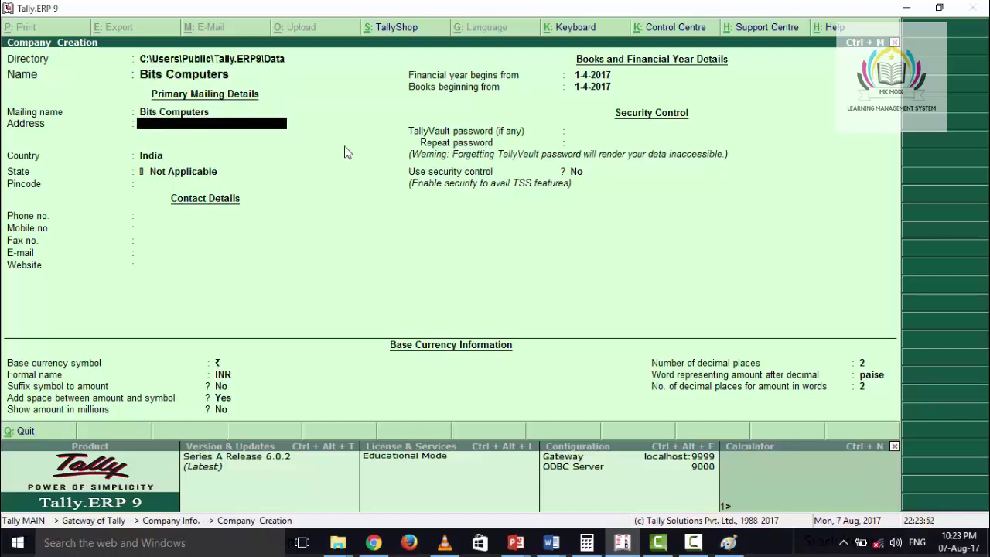
Leave the address blank, keep India as the country and set the state to Haryana.
key(Return)
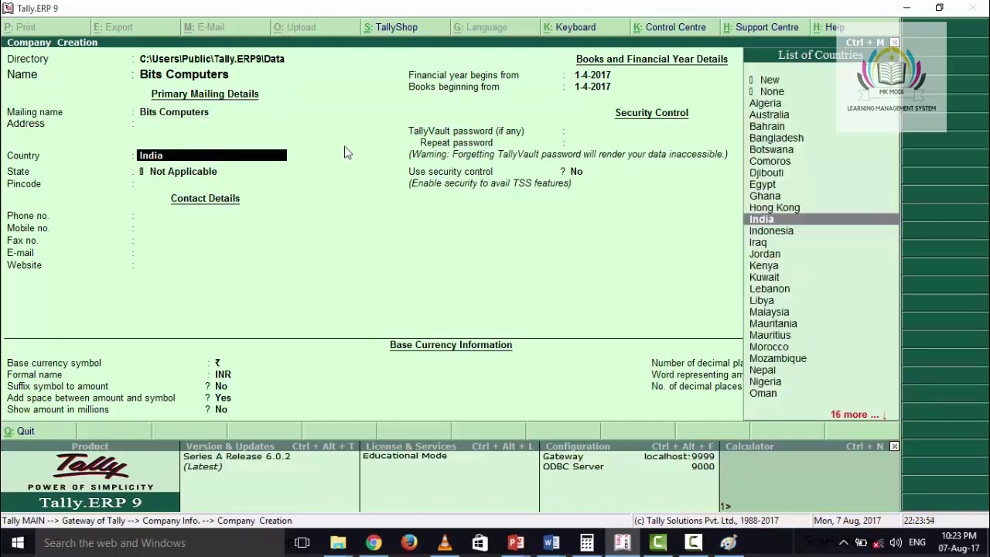
key(Return)
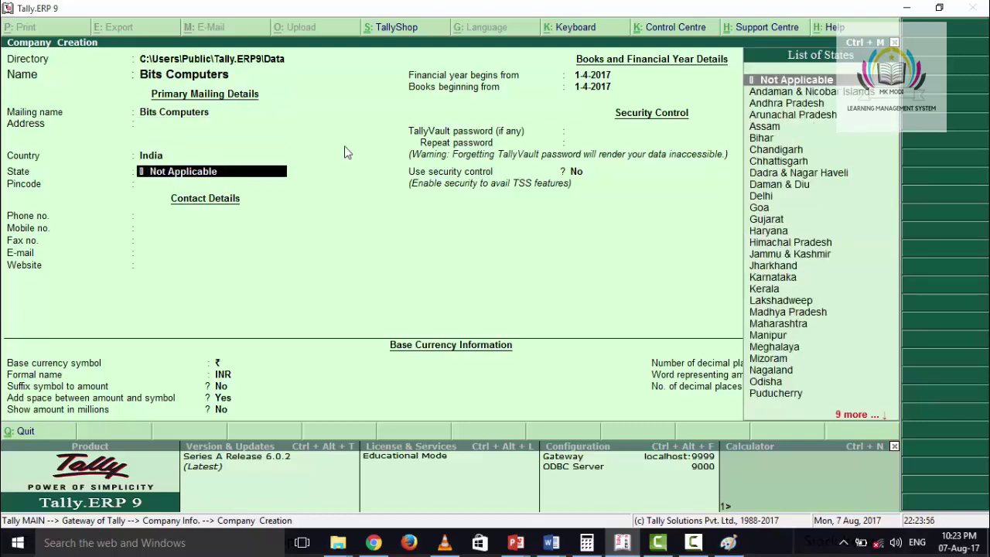
text(H)
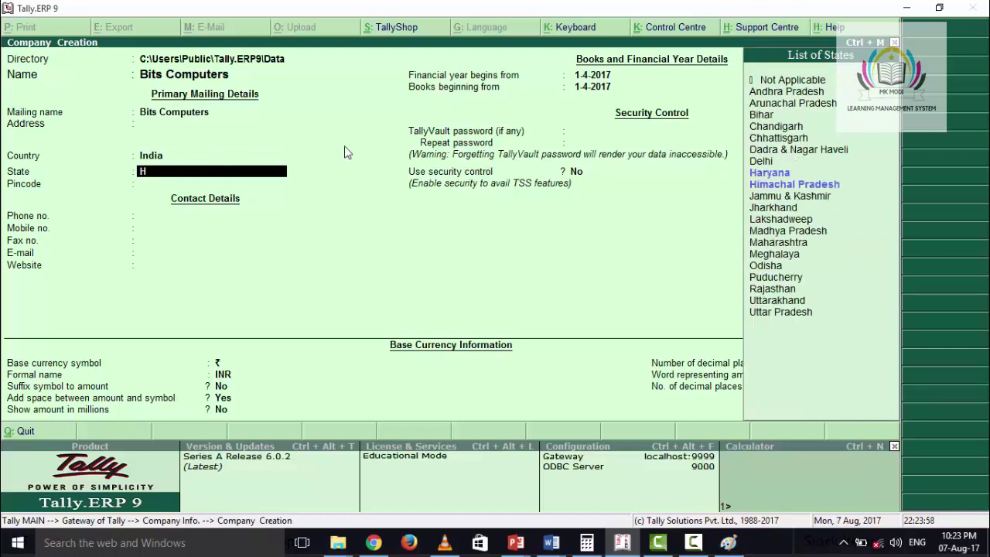
key(Return)
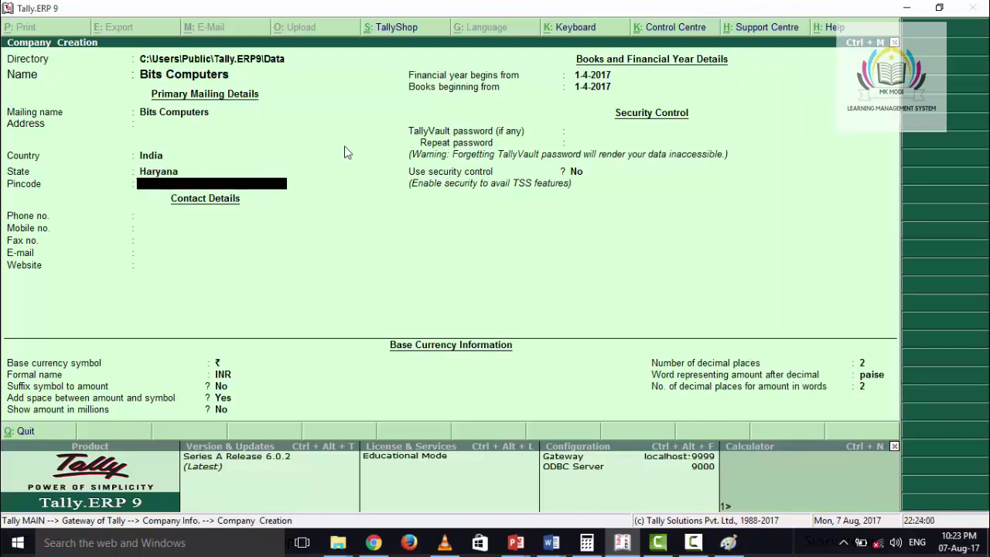
Leave the pincode and all contact details of the new company blank.
key(Return)
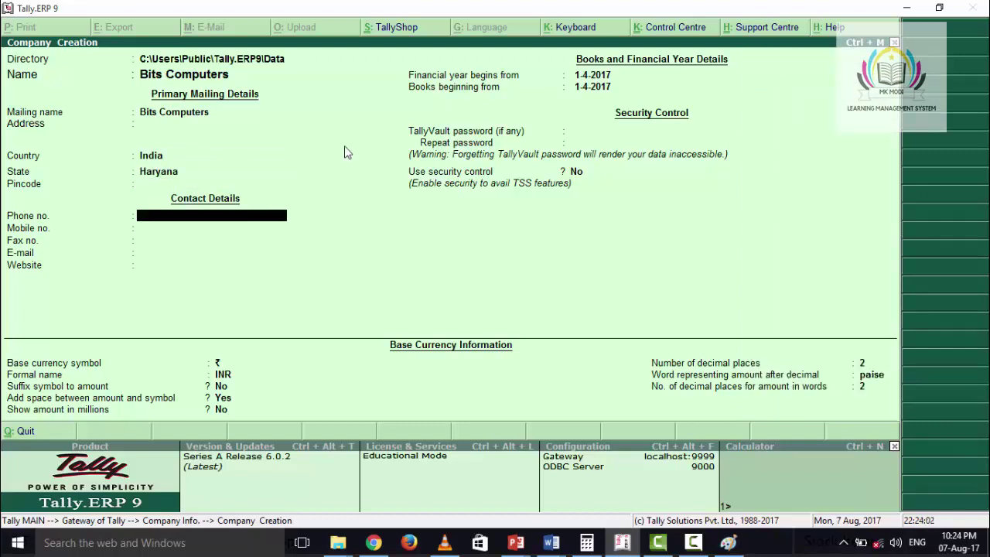
key(Return)
key(Return)
key(Return)
key(Return)
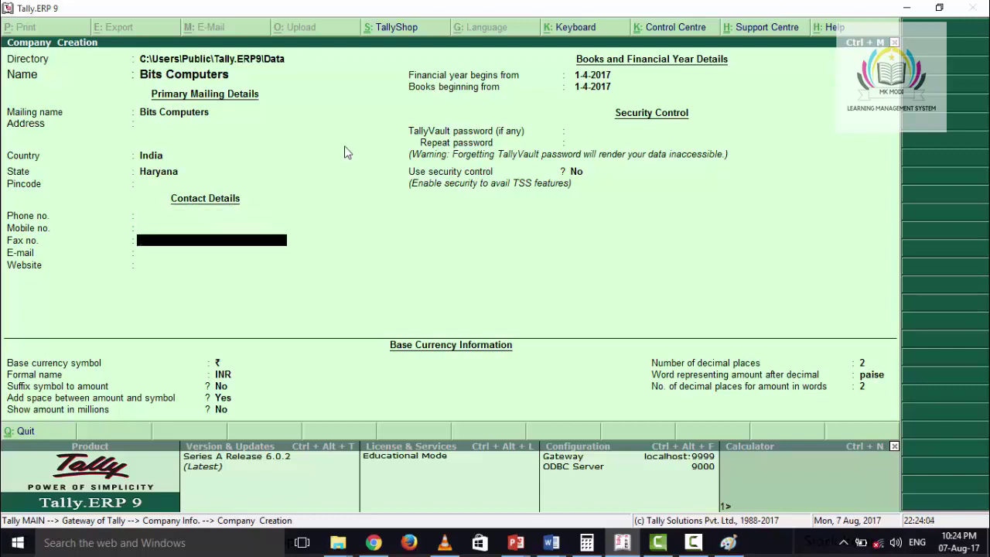
key(Return)
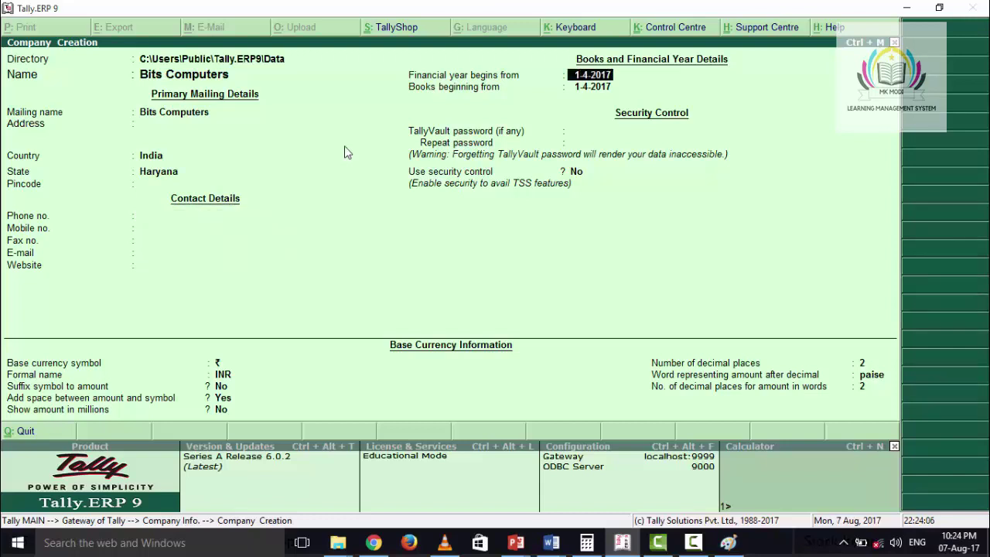
Keep 1-4-2017 as the start of the financial year and books, with no TallyVault password or security control.
key(Return)
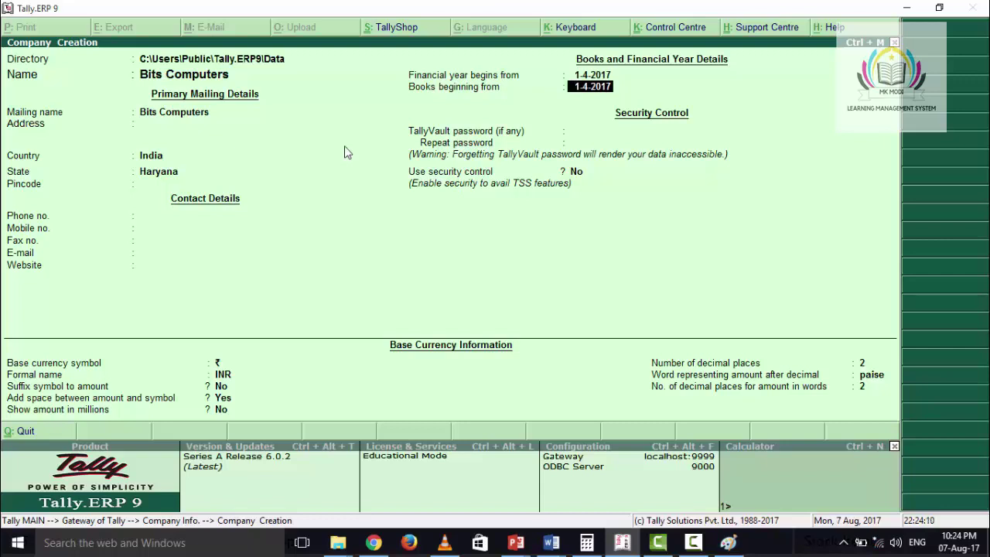
key(Return)
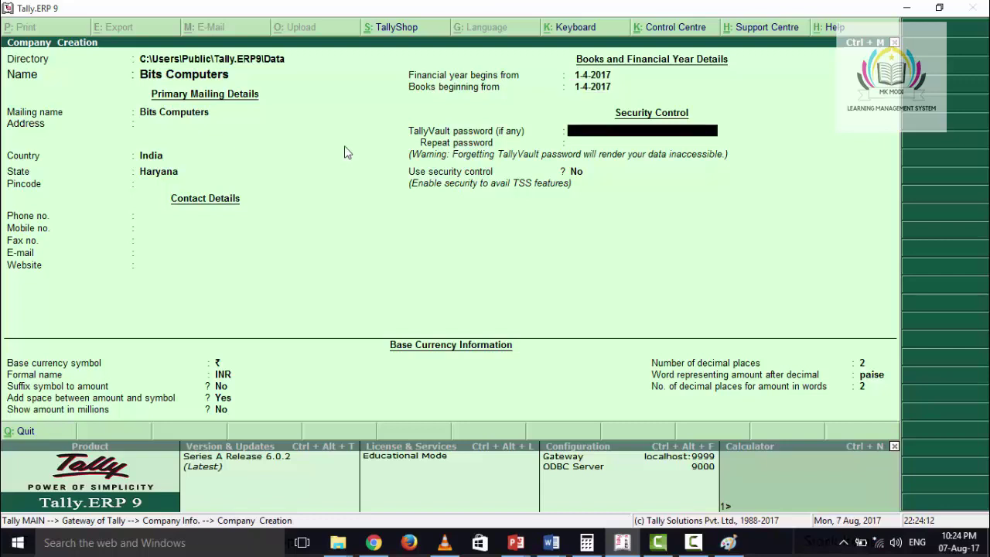
key(Return)
key(Return)
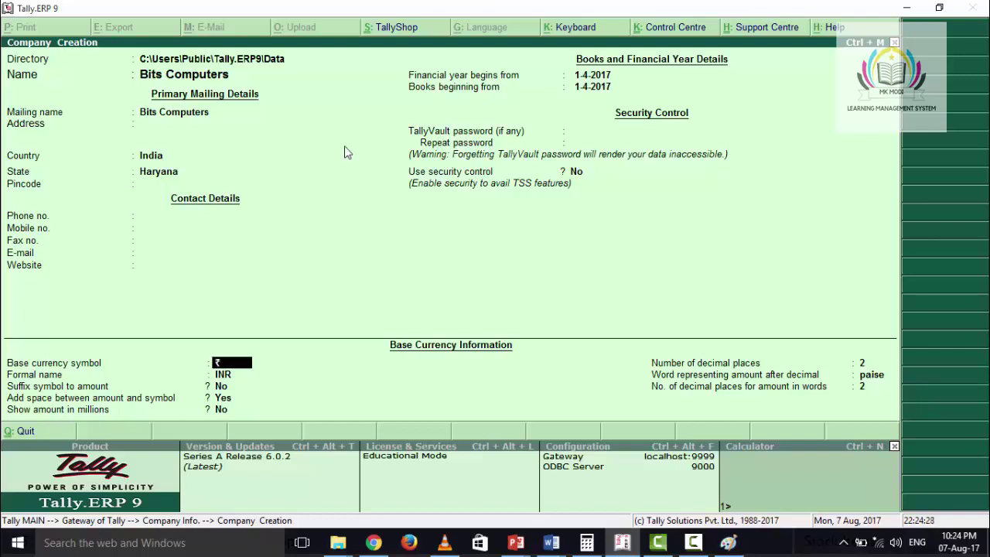
Keep the default INR base currency settings with 2 decimal places and accept the creation of the company.
key(Return)
key(Return)
key(Return)
key(Return)
key(Return)
key(Return)
key(Return)
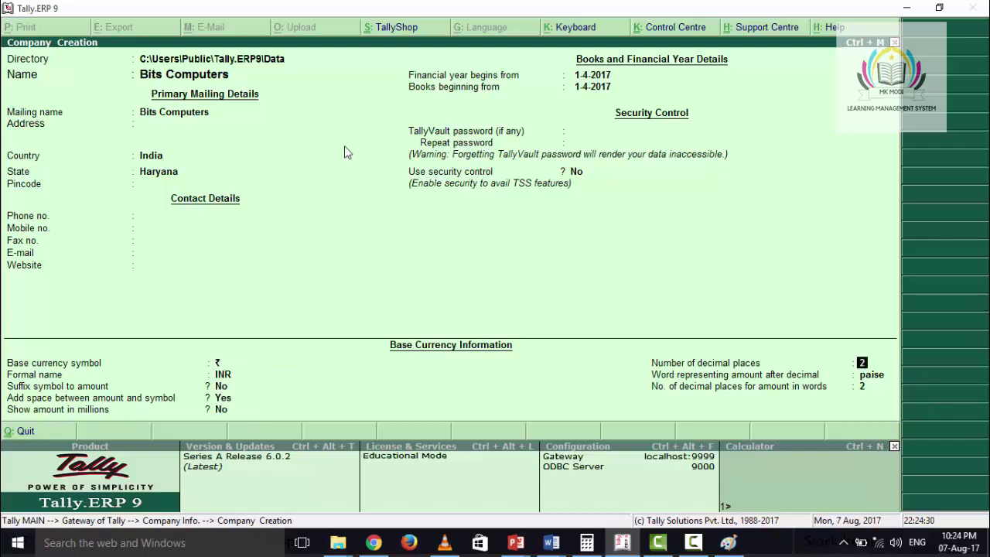
key(Return)
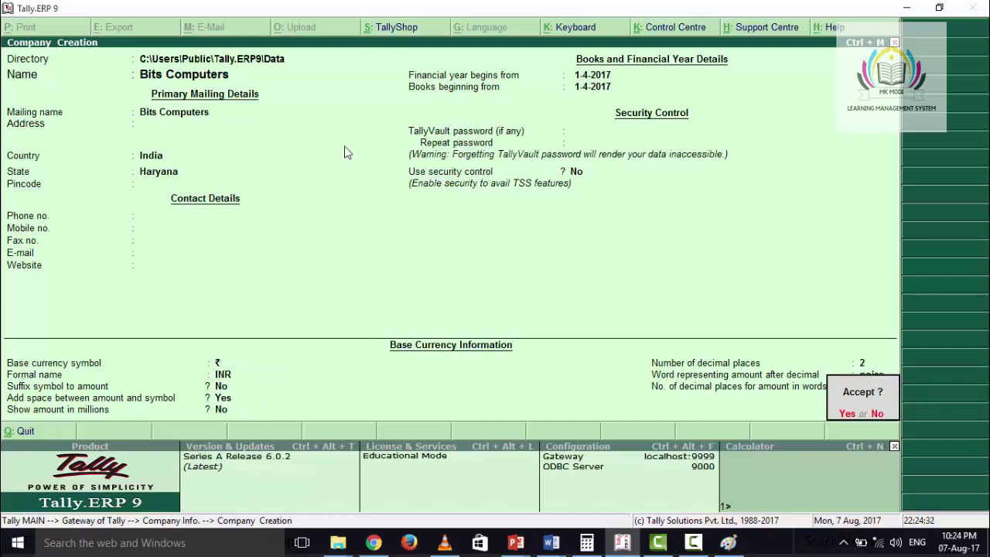
key(y)
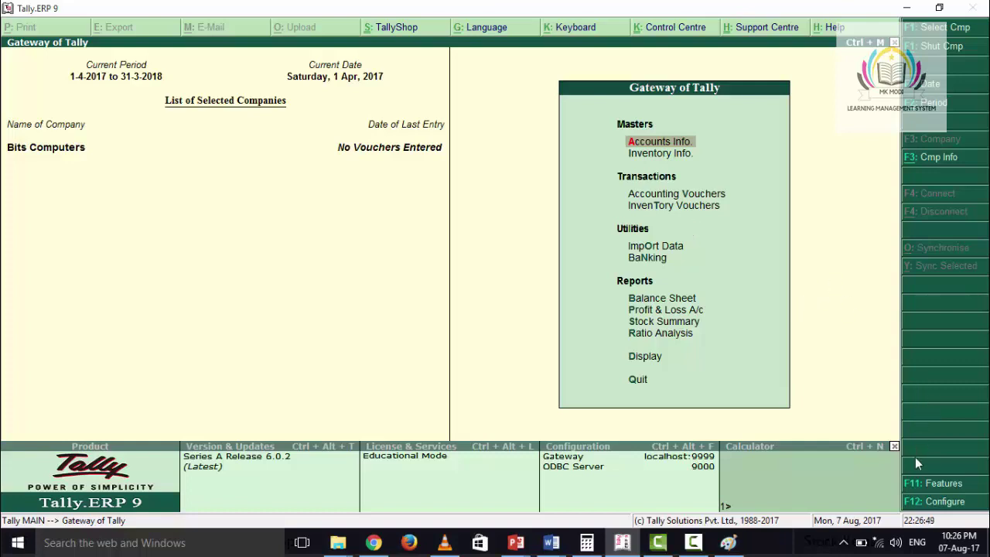
Enable Goods and Services Tax in the company's statutory and taxation features and choose to set the GST details.
click(930, 486)
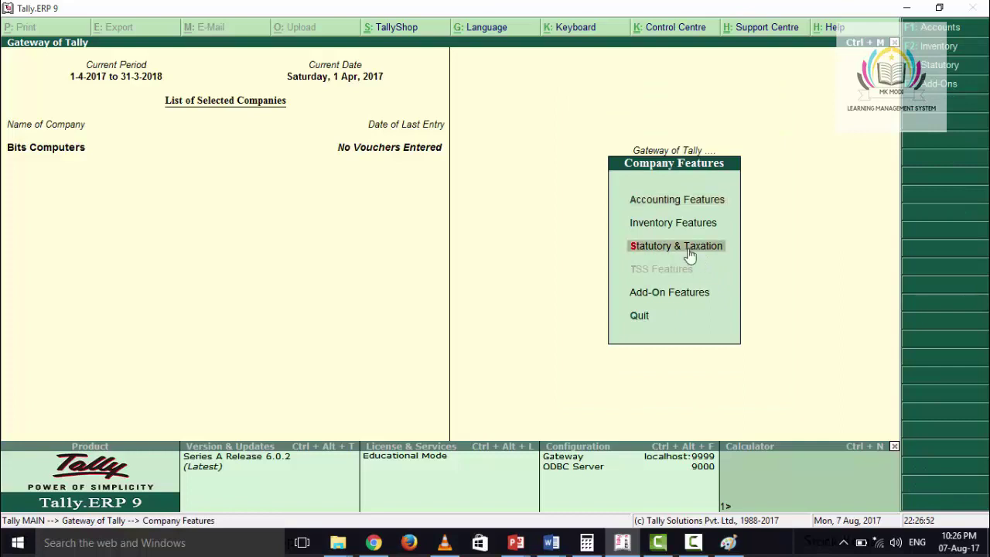
click(689, 257)
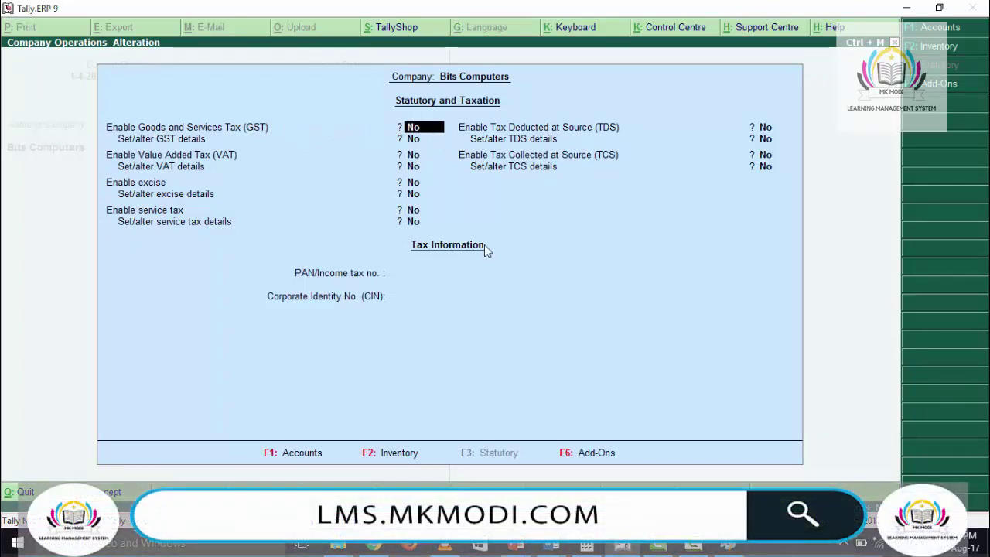
text(y)
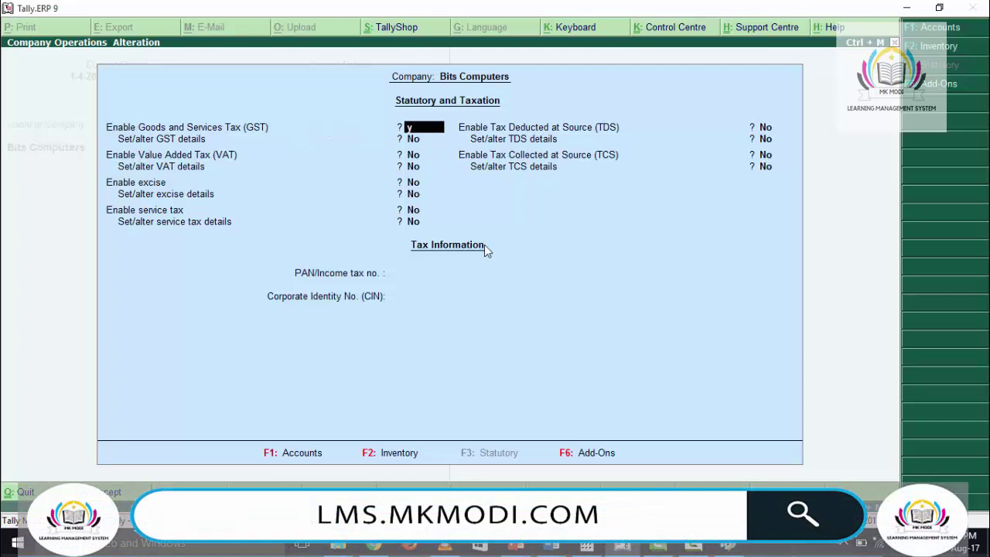
text(es)
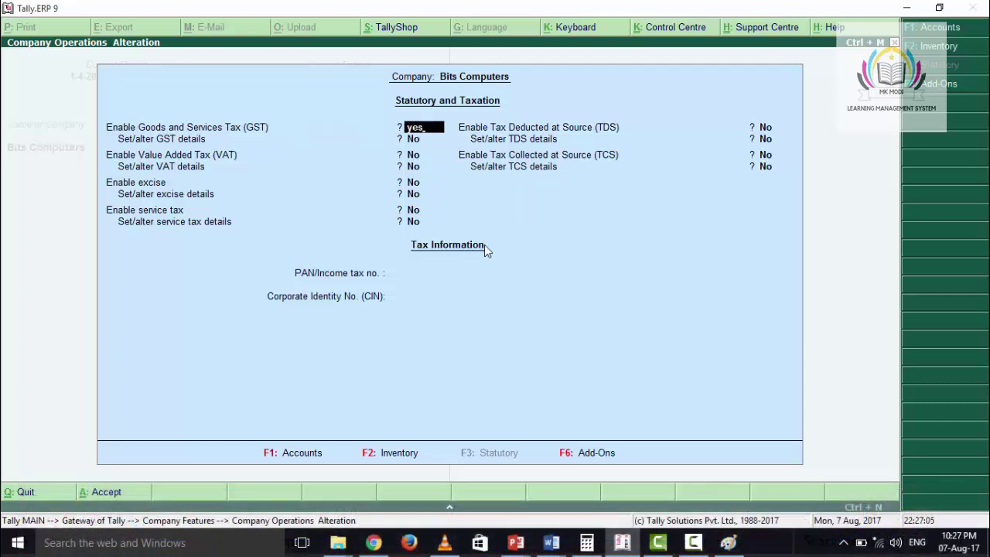
key(Return)
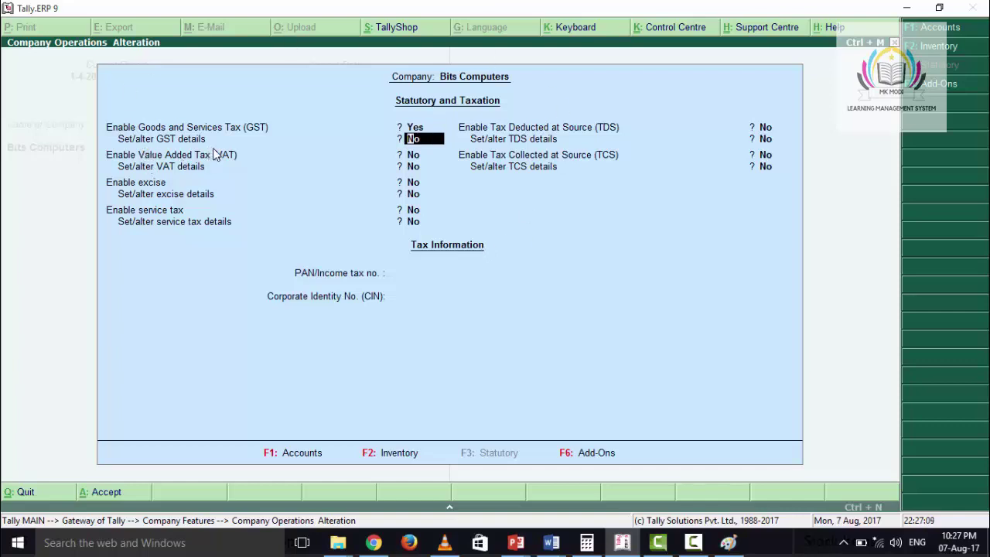
text(yes)
key(Return)
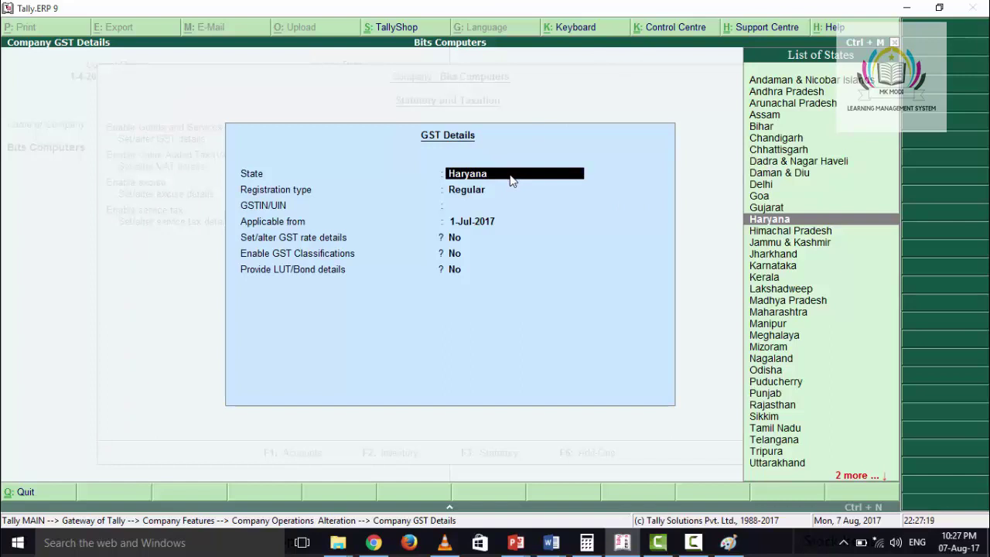
Keep Haryana and the Regular registration type in the GST details and enter the company's GSTIN.
key(Return)
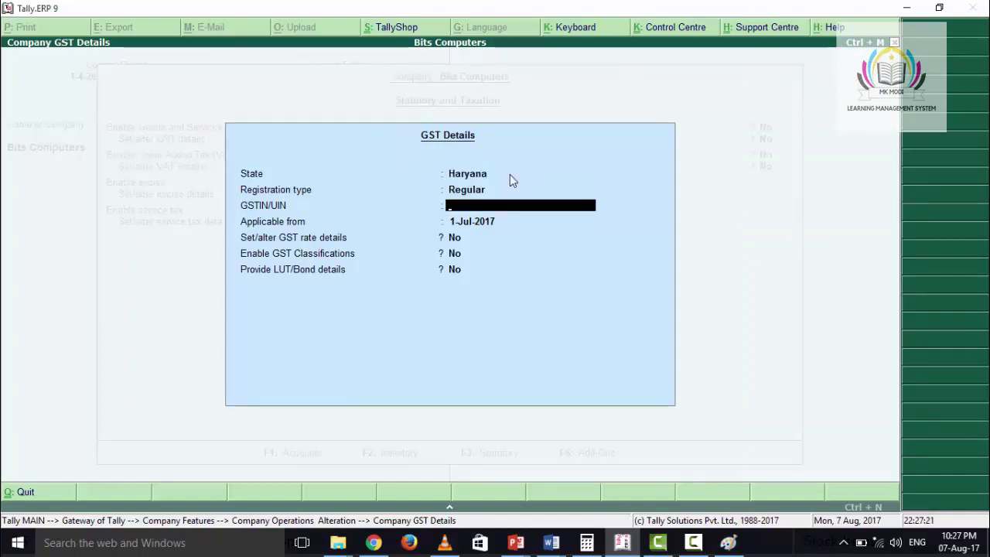
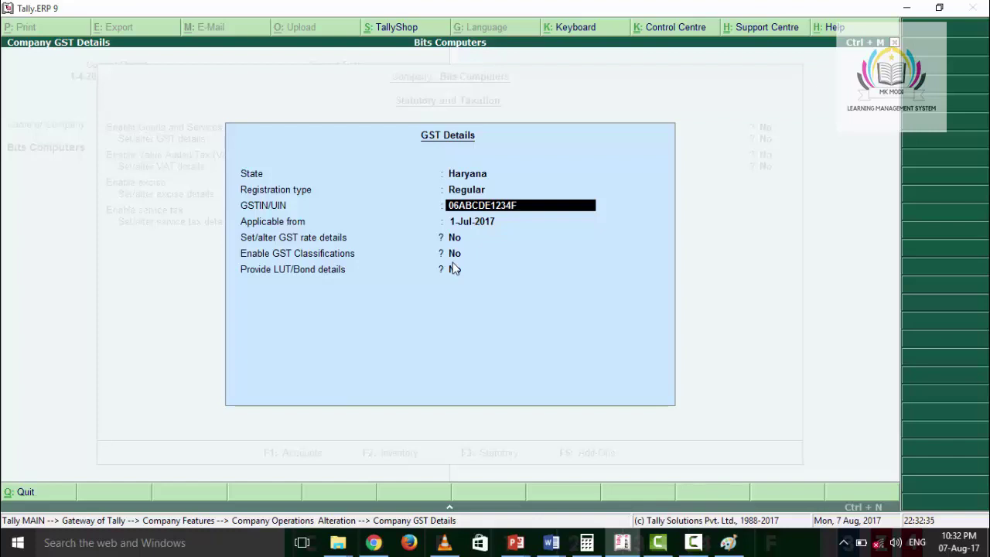
text(3ZT)
key(Return)
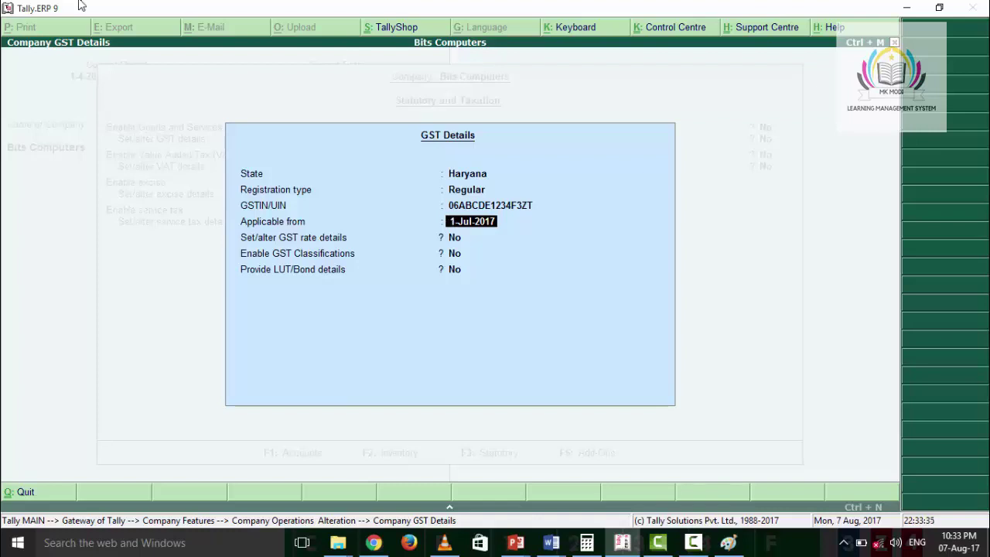
Keep GST applicable from 1-Jul-2017 with rate details, classifications and LUT/Bond details set to No, and accept the GST and statutory settings.
key(Return)
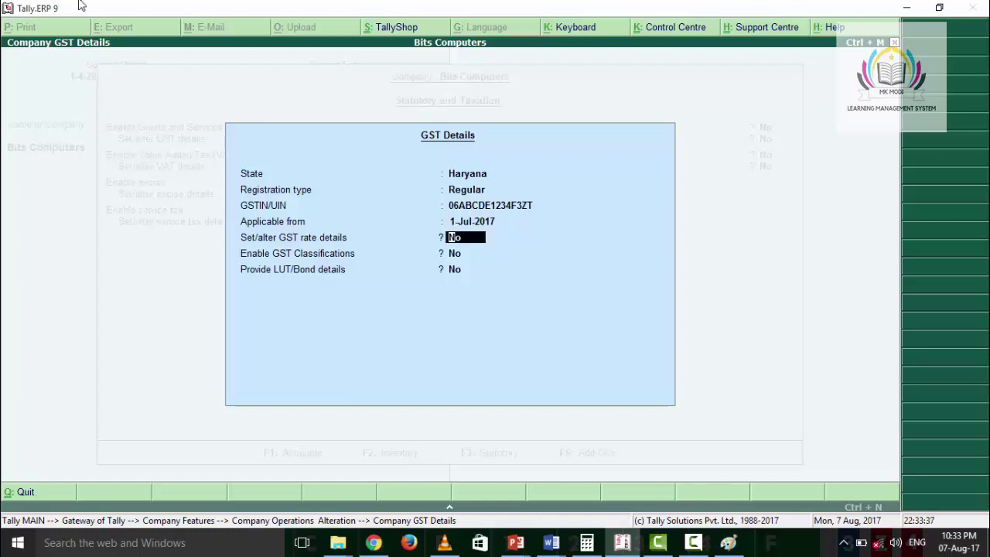
key(Return)
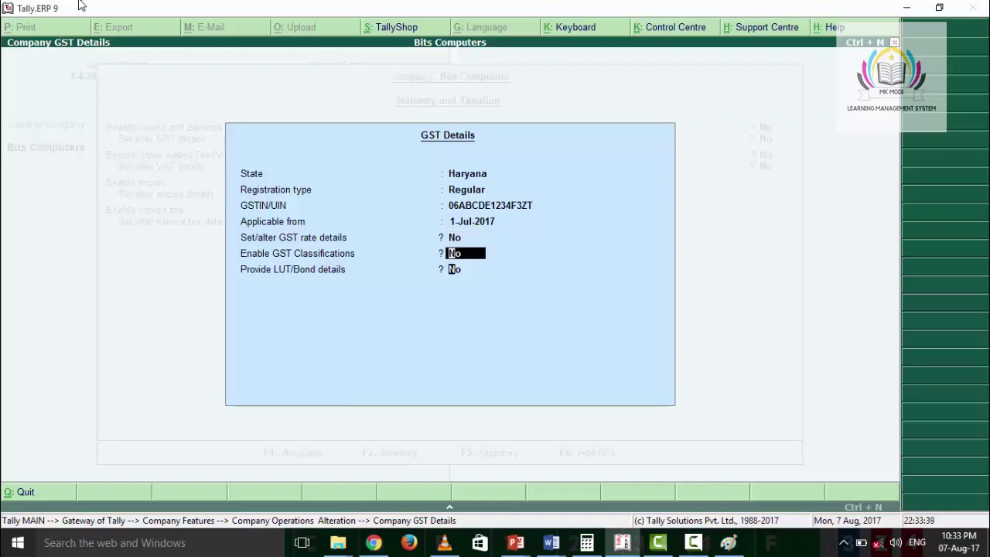
key(Return)
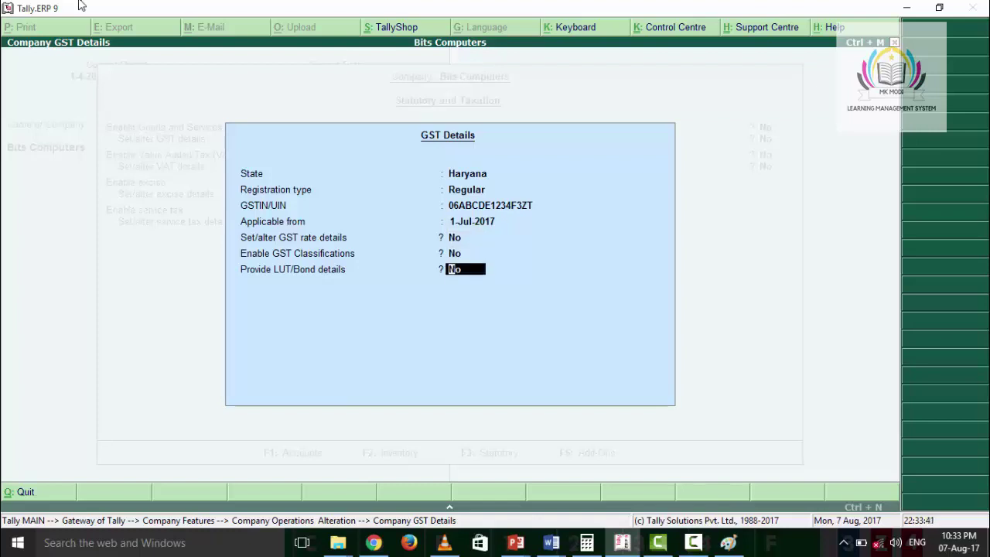
key(Return)
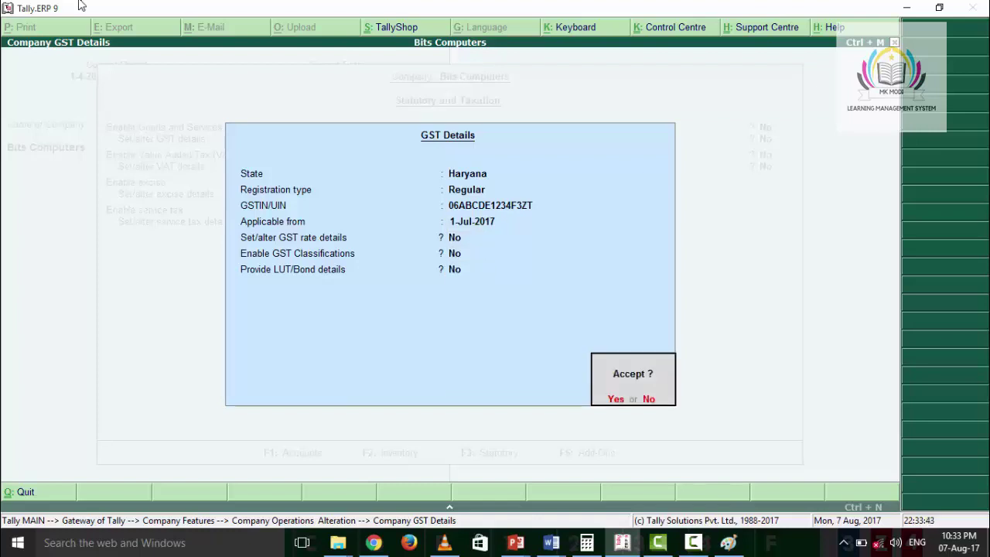
key(Return)
key(Return)
key(Return)
key(Return)
key(Return)
key(Return)
key(Return)
key(Return)
key(Return)
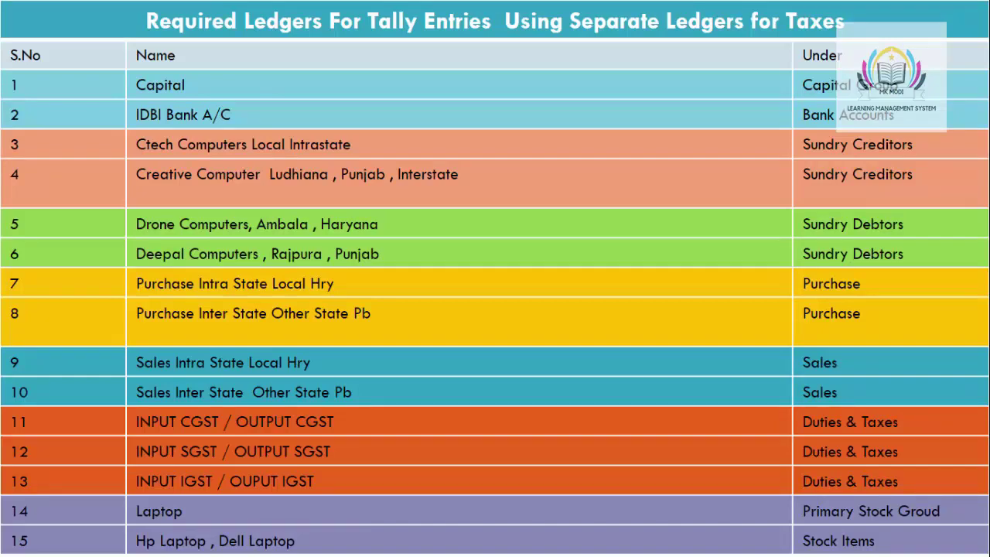
Look at the presentation slide on required ledgers using common tax ledgers, and switch back to Tally.ERP 9.
click(201, 119)
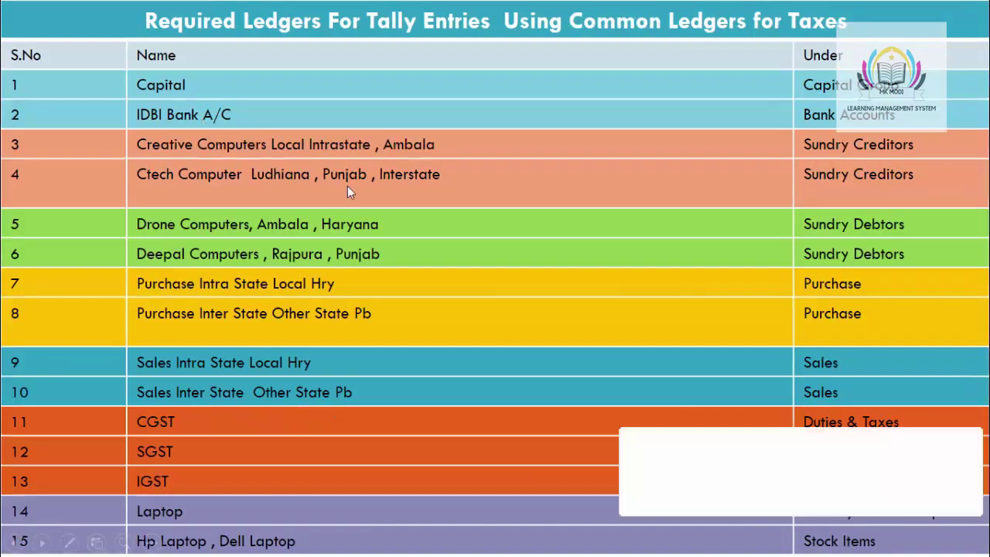
key(alt+Tab)
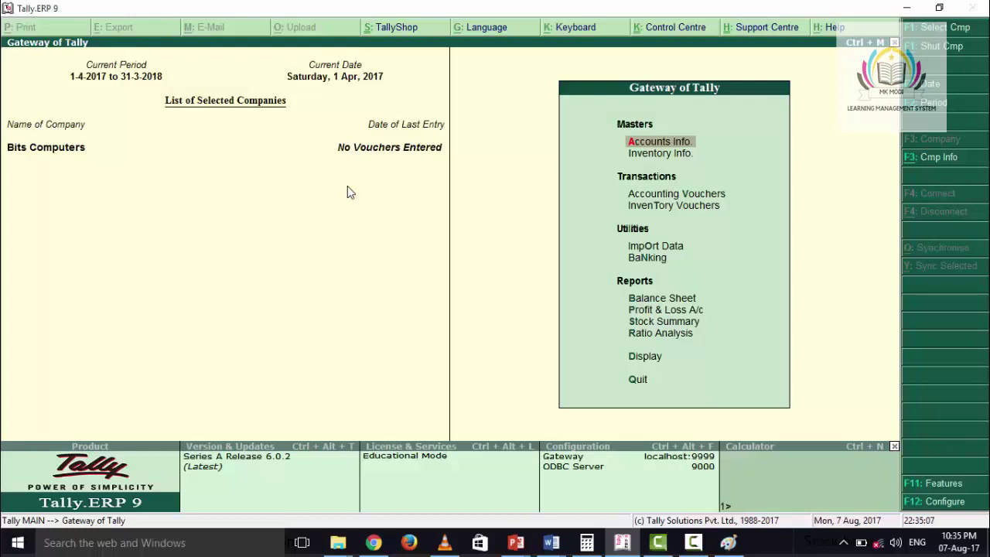
Start creating a single ledger in the accounts masters and name it Capital A/c.
click(650, 145)
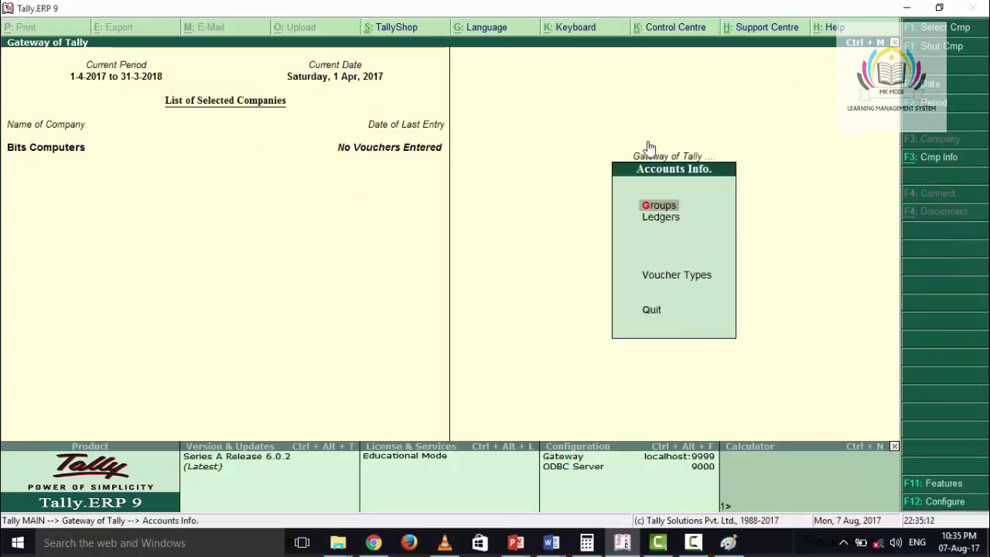
click(665, 220)
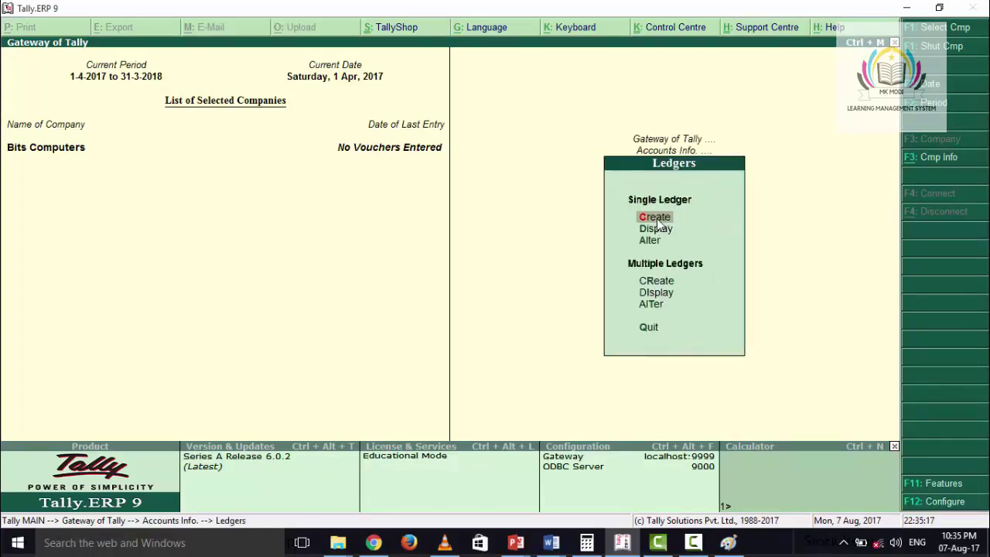
click(650, 219)
text(Ca)
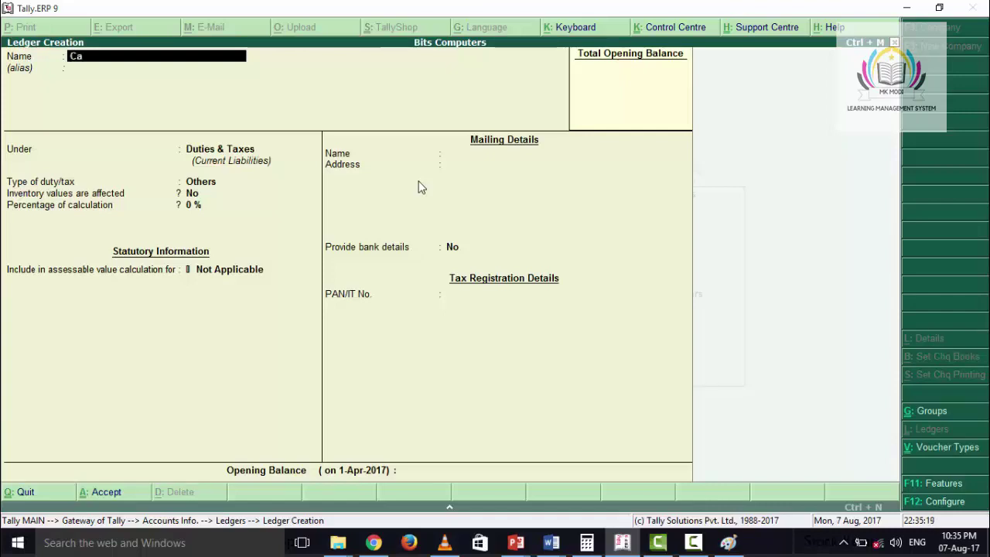
text(pital a)
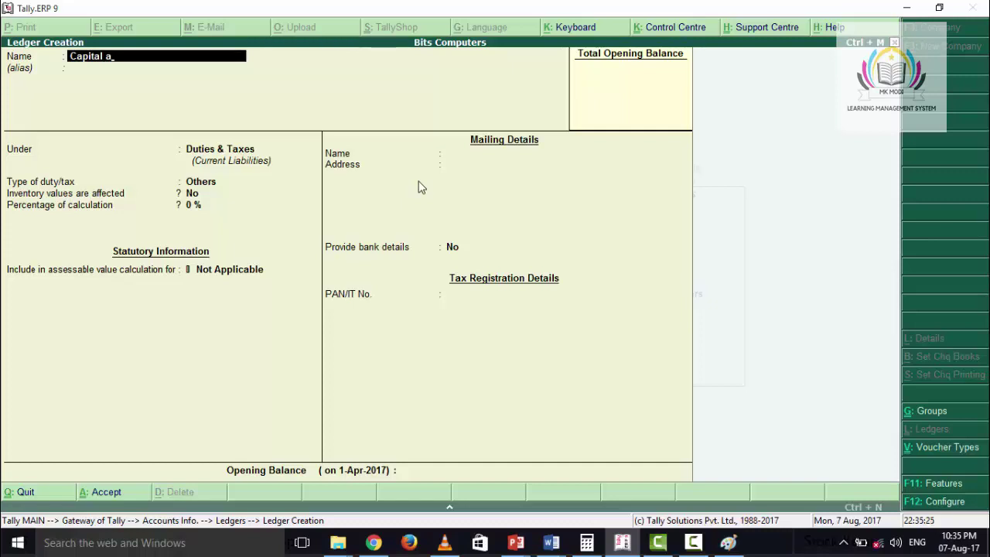
key(BackSpace)
text(A/c)
key(Return)
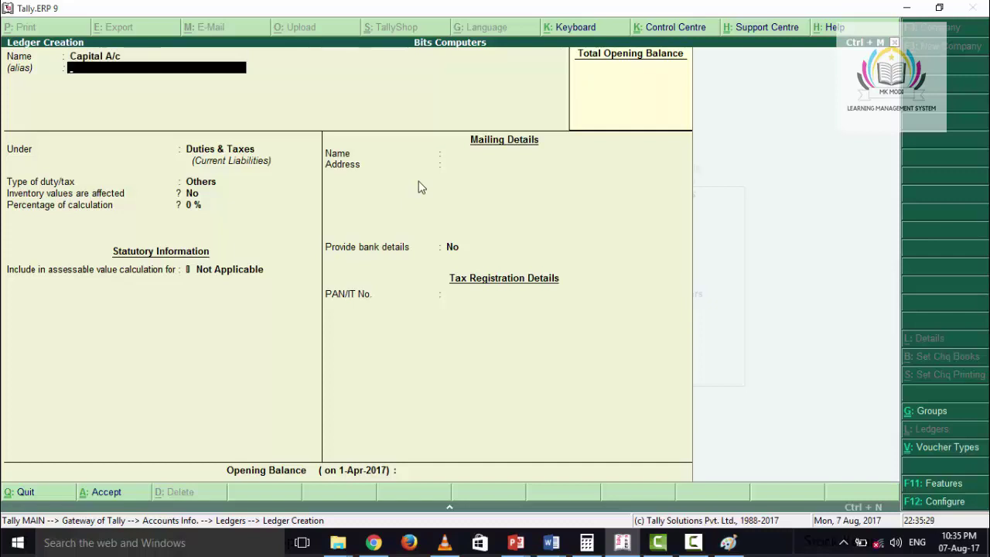
Leave the Capital A/c ledger's alias blank and place it under the Capital Account group.
key(Return)
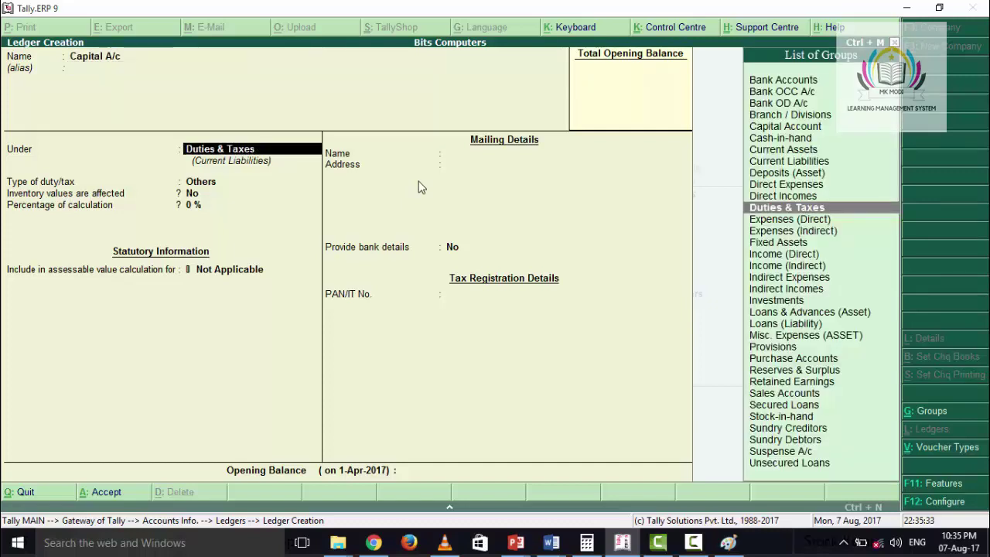
text(C)
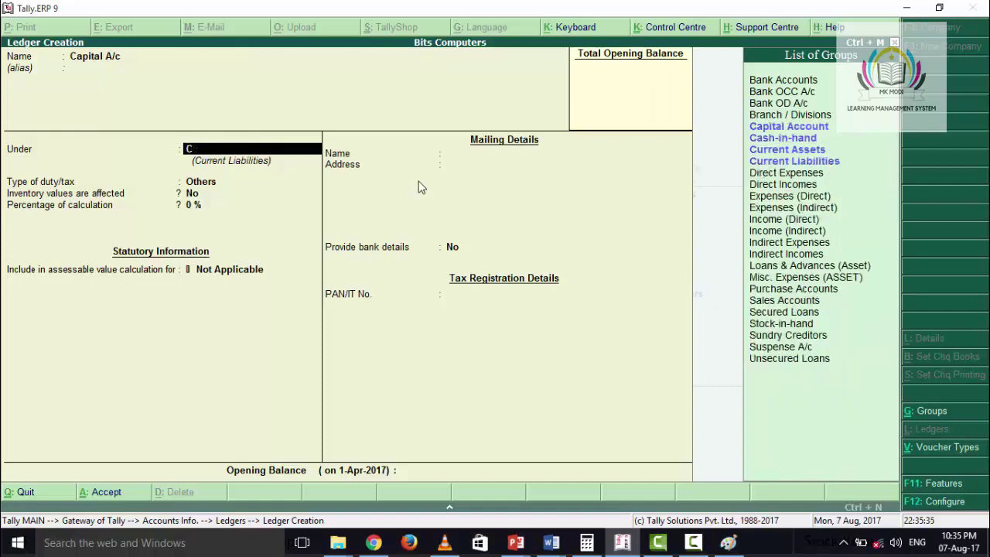
key(Down)
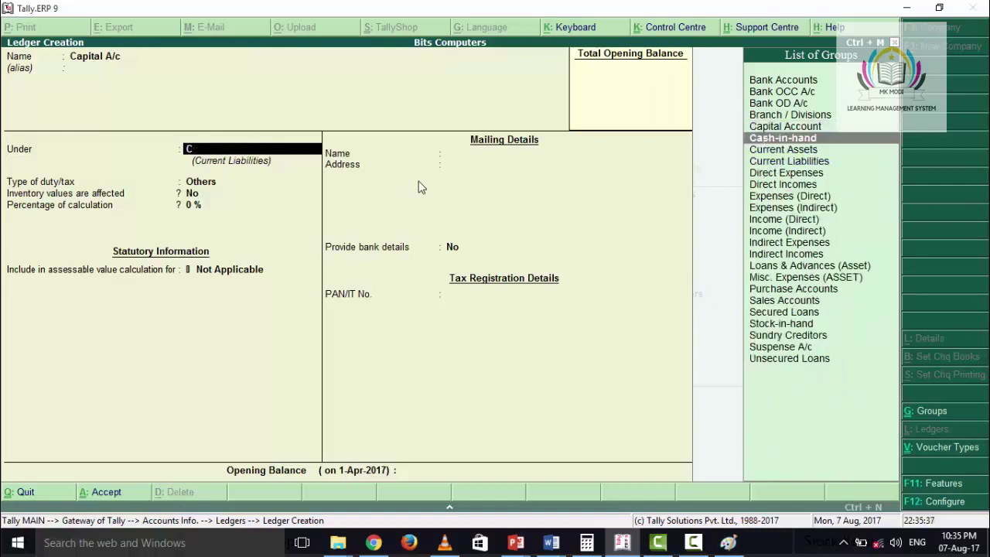
key(Up)
key(Return)
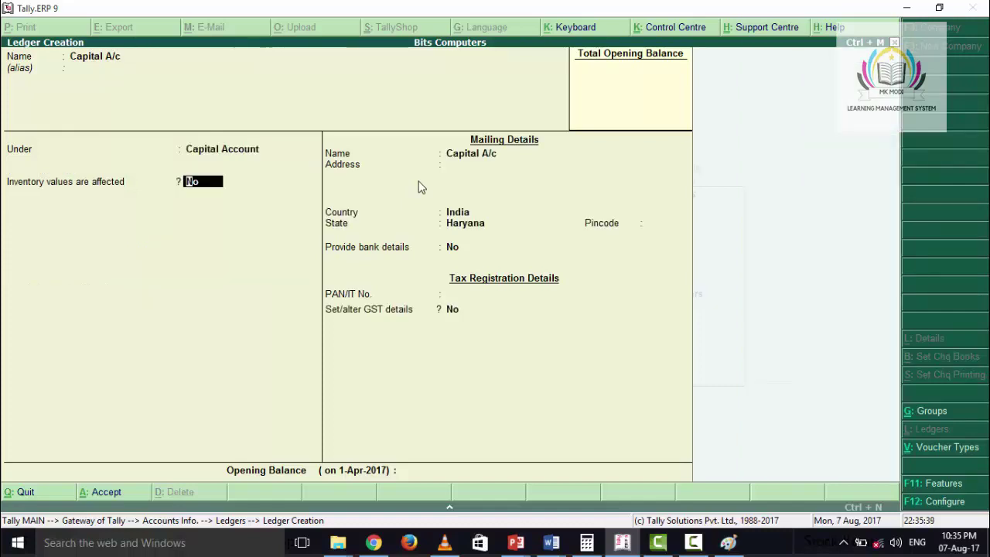
Keep the Capital A/c ledger's default inventory, mailing, bank and GST settings, leave its opening balance blank, and save it.
key(Return)
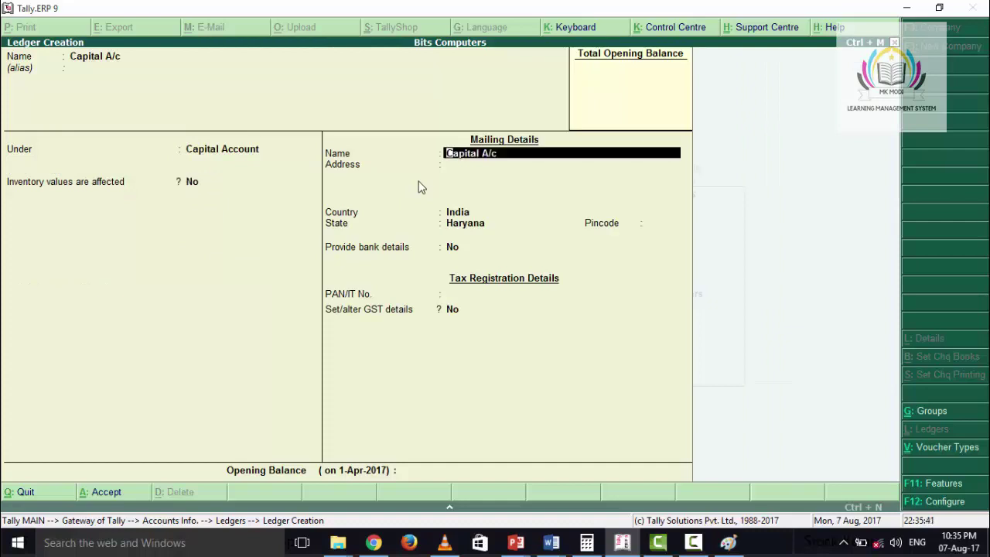
key(Return)
key(Return)
key(Return)
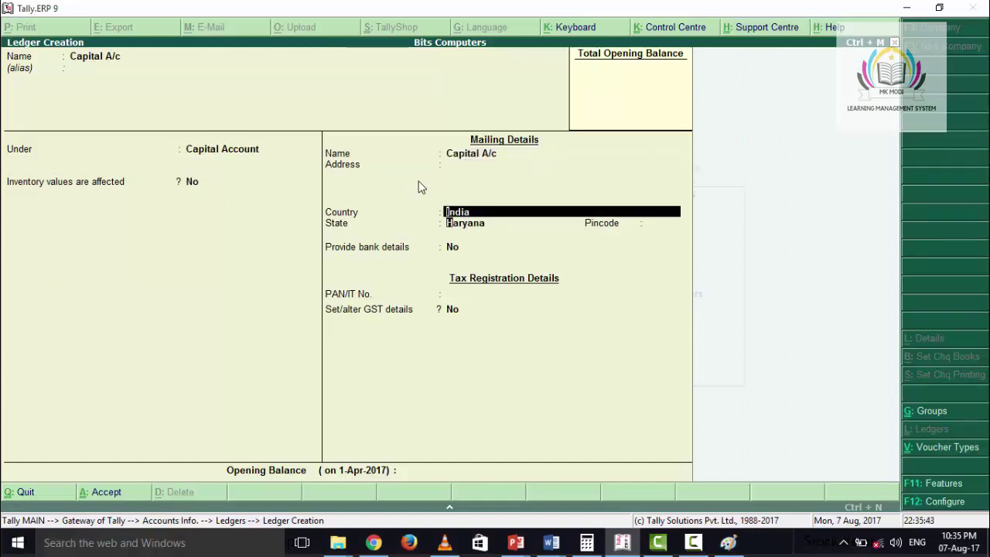
key(Return)
key(Return)
key(Return)
key(Return)
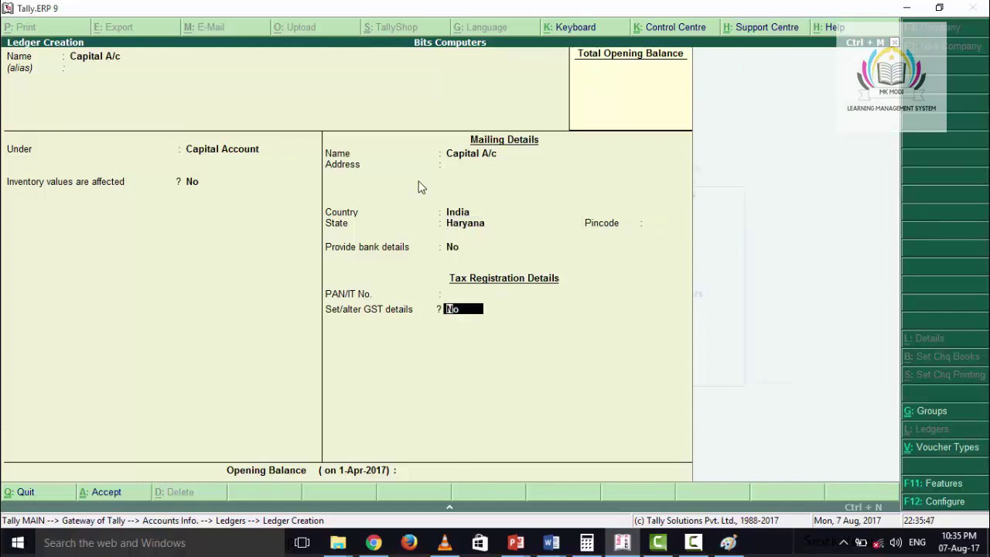
key(Return)
key(Return)
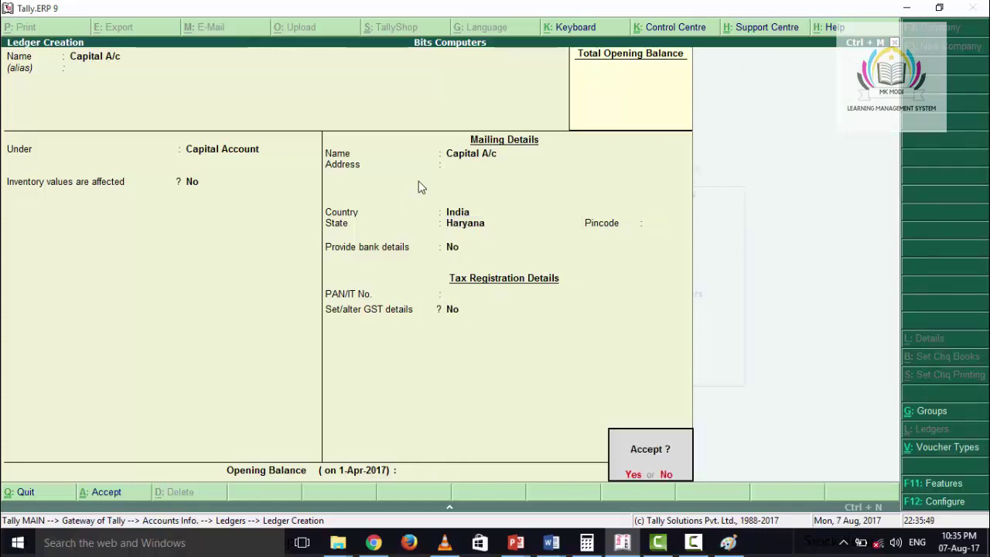
key(Return)
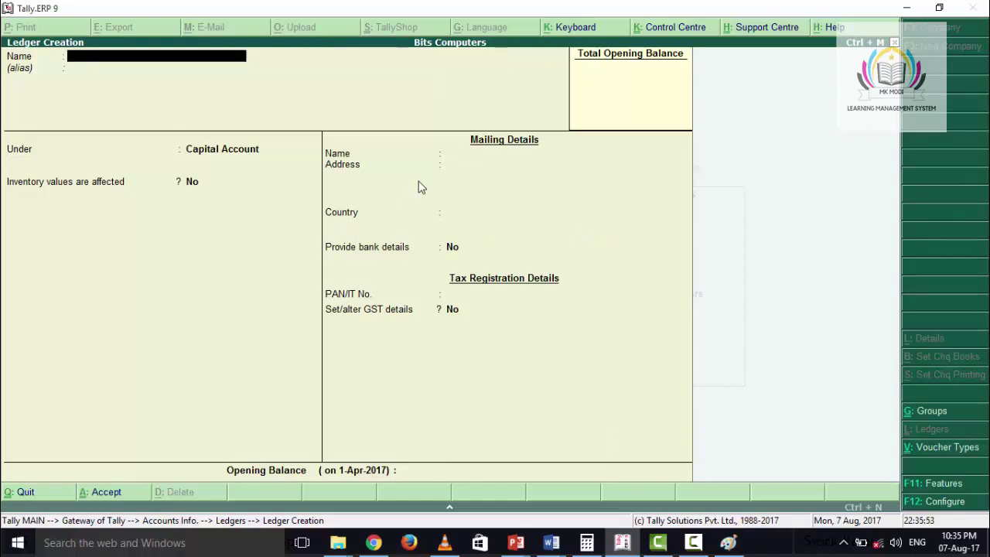
Name a new ledger IDBI BANK and place it under the Bank Accounts group.
text(d)
key(BackSpace)
text(DBI BANL)
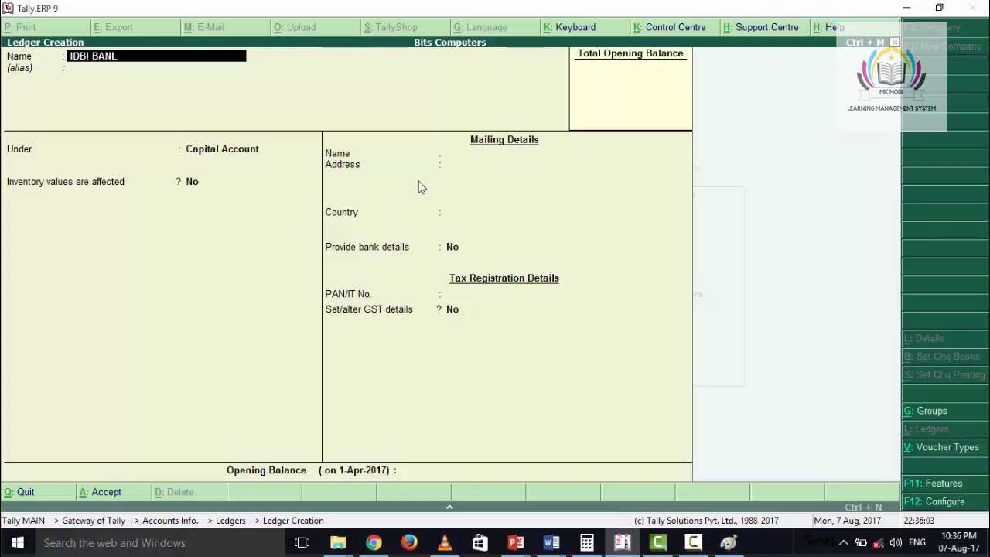
key(BackSpace)
text(K)
key(Return)
key(Return)
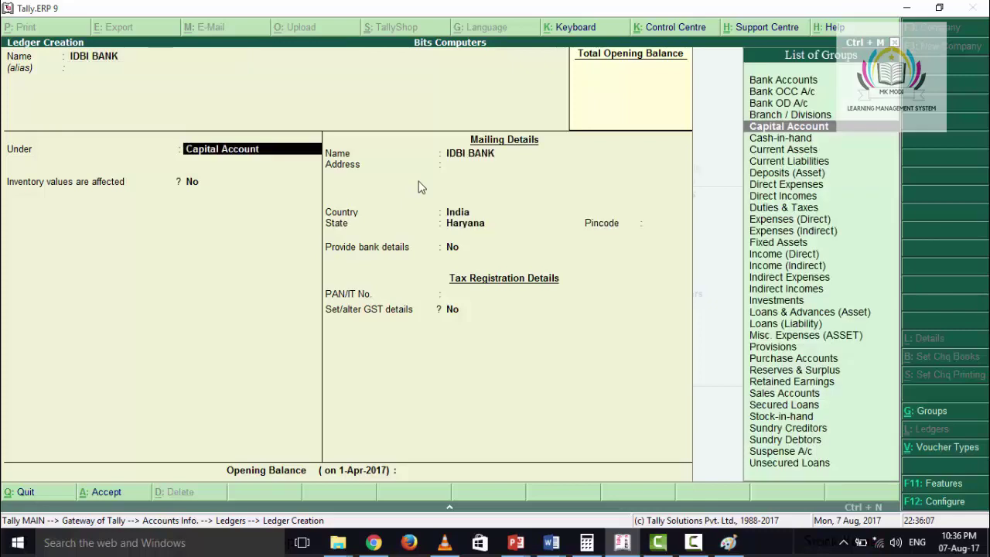
text(Ba)
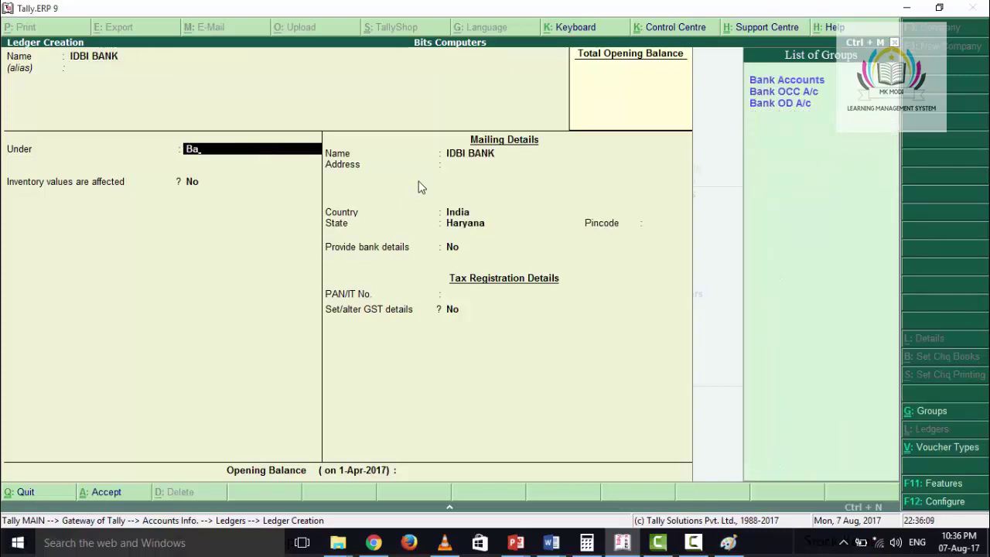
key(Return)
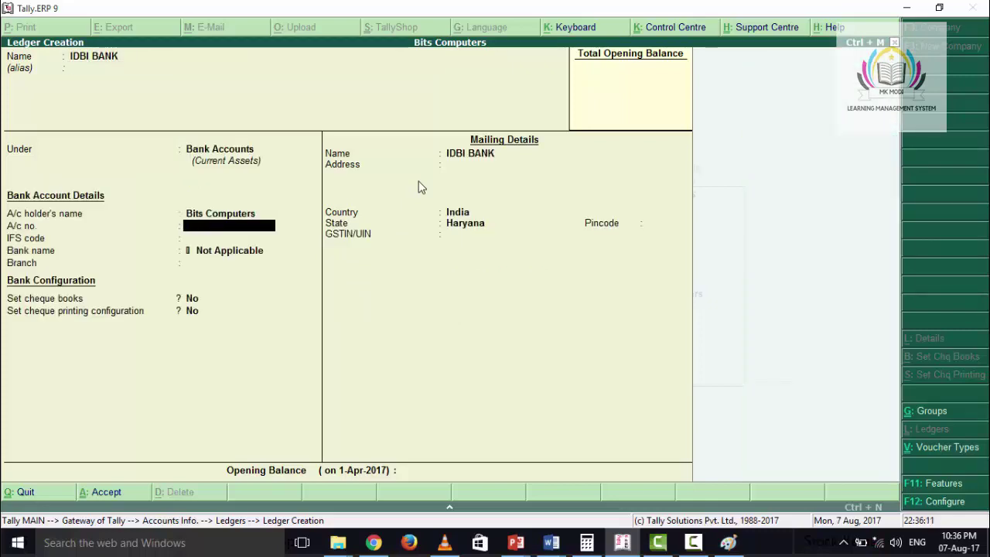
Keep the IDBI BANK ledger's default bank and mailing details with India and Haryana, leaving the GSTIN/UIN blank.
key(Return)
key(Return)
key(Return)
key(Return)
key(Return)
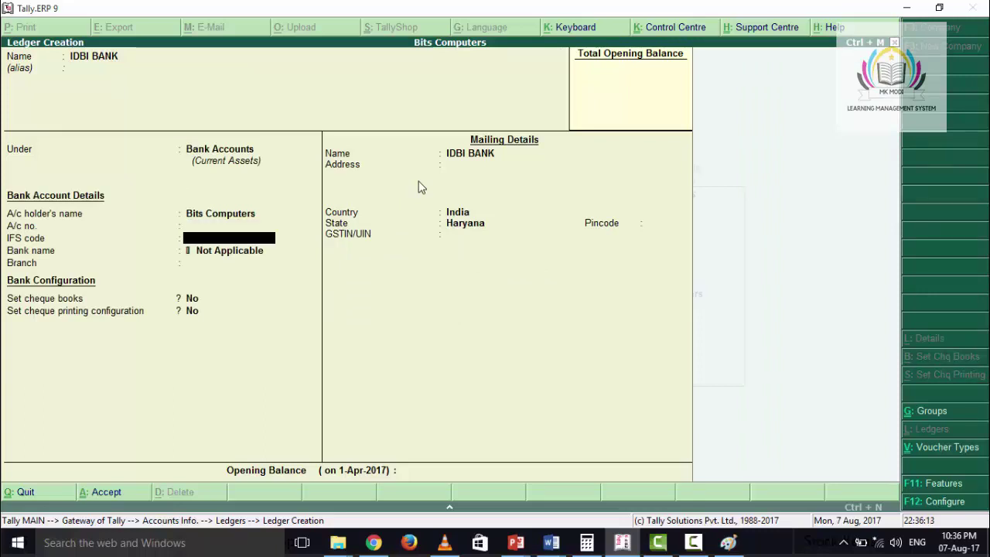
key(Return)
key(Return)
key(Return)
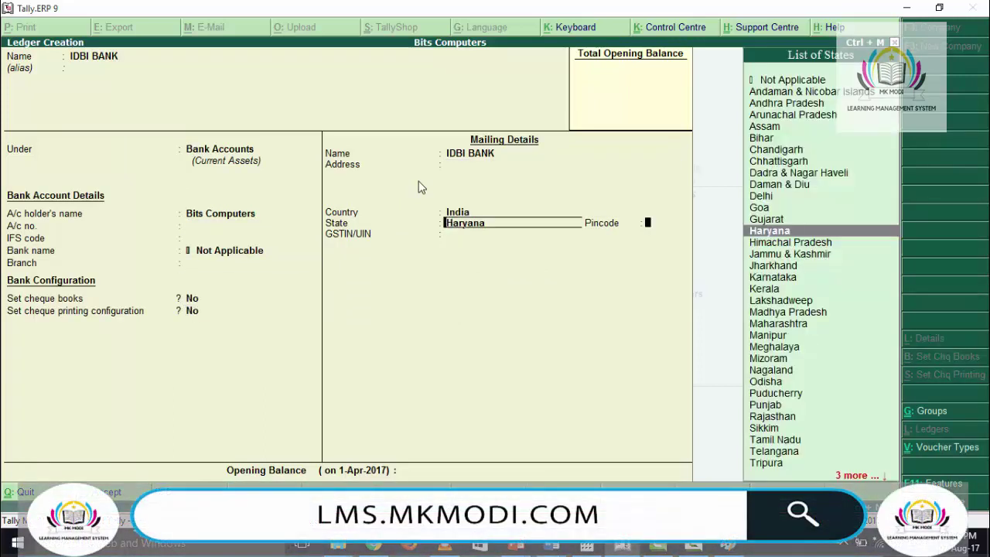
key(Return)
key(Return)
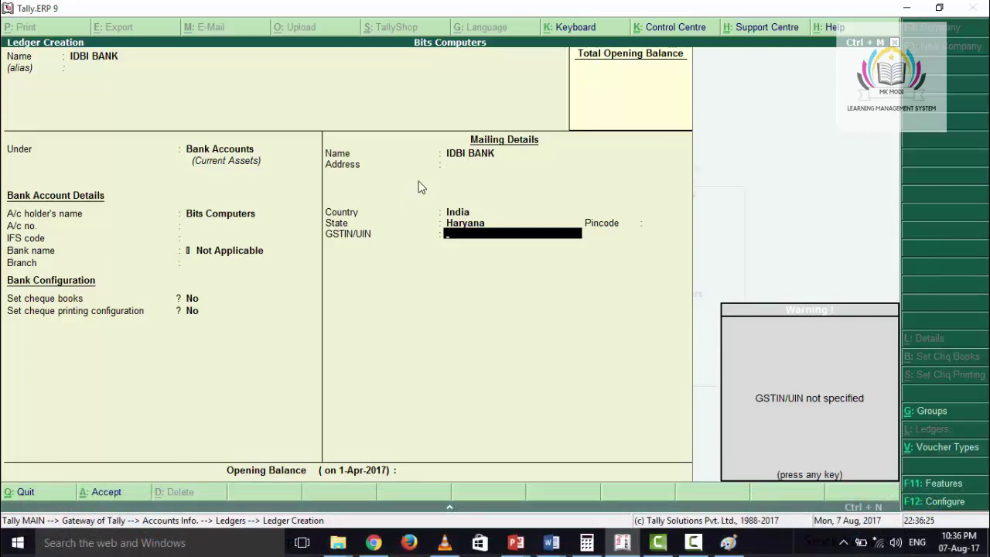
key(Return)
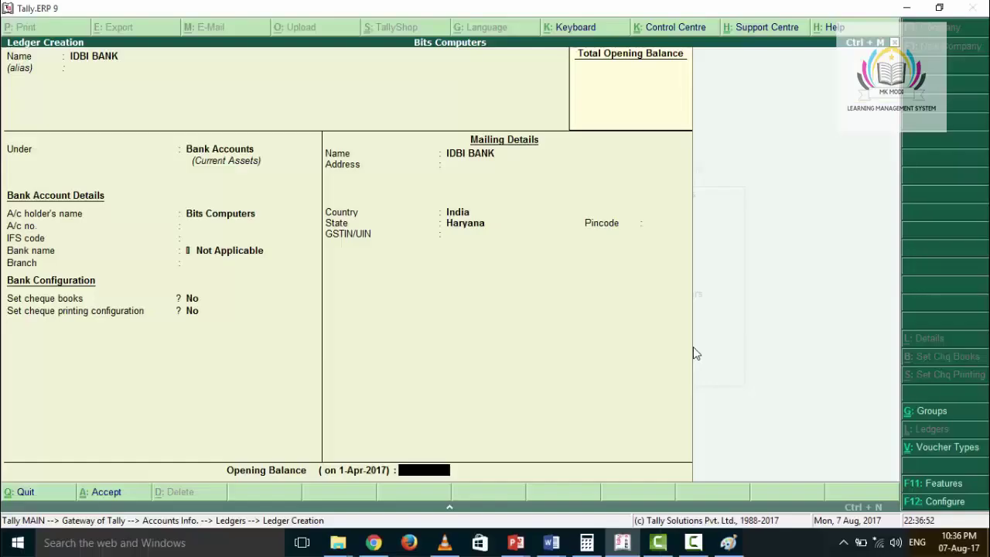
Set the IDBI BANK ledger's opening balance to 150000 Dr and save the ledger.
text(150000)
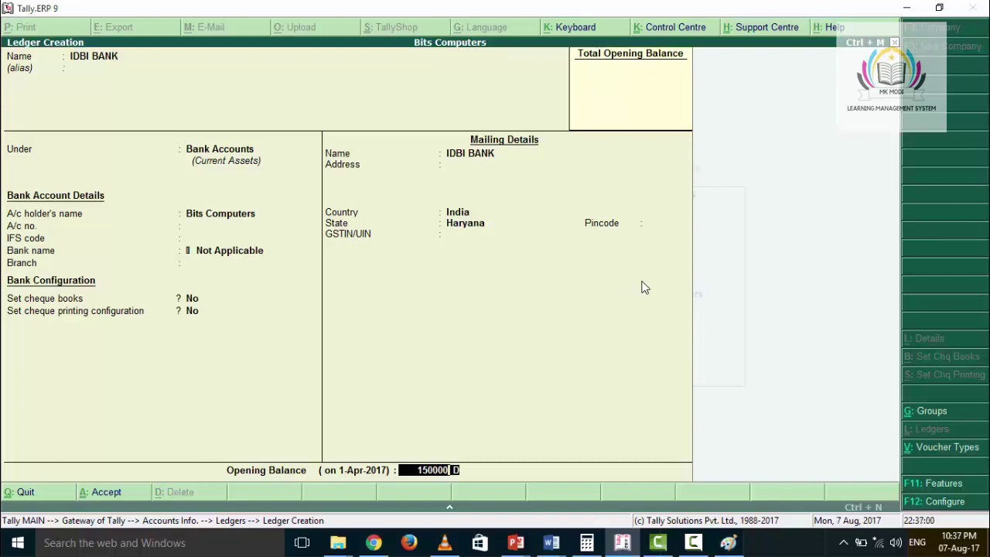
key(Return)
key(Return)
key(Return)
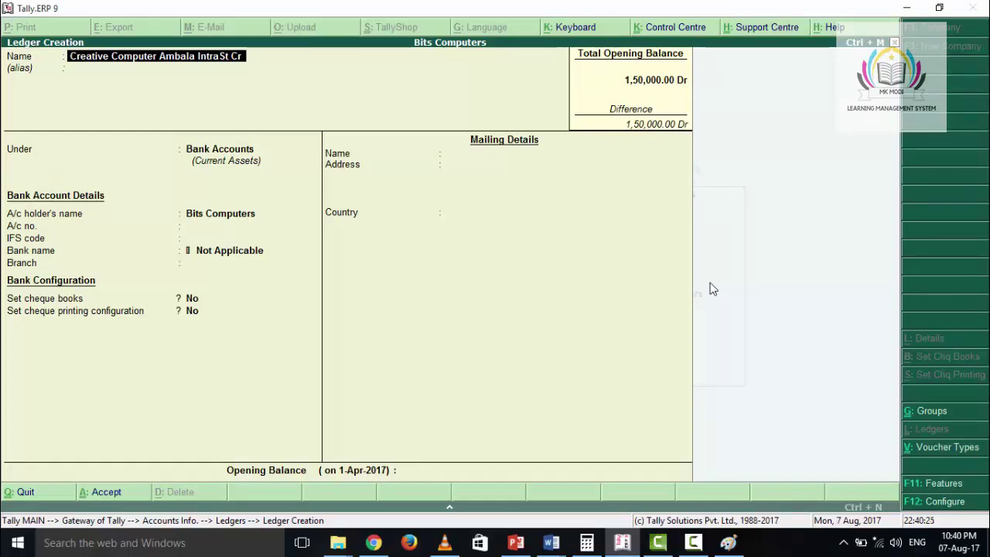
Name the new supplier ledger Creative Computer Ambala IntraSt Cr and place it under Sundry Creditors.
key(Return)
key(Return)
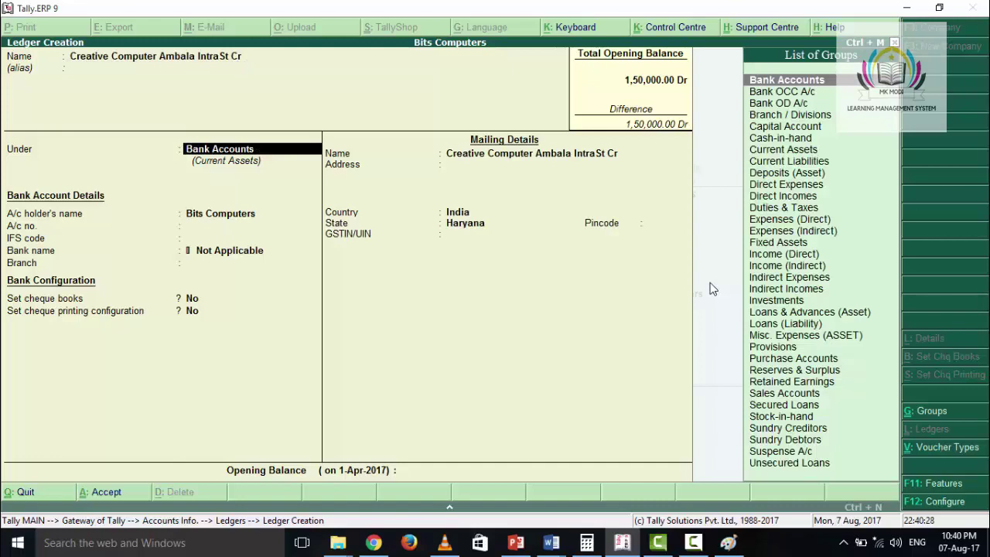
text(S)
key(Down)
key(Down)
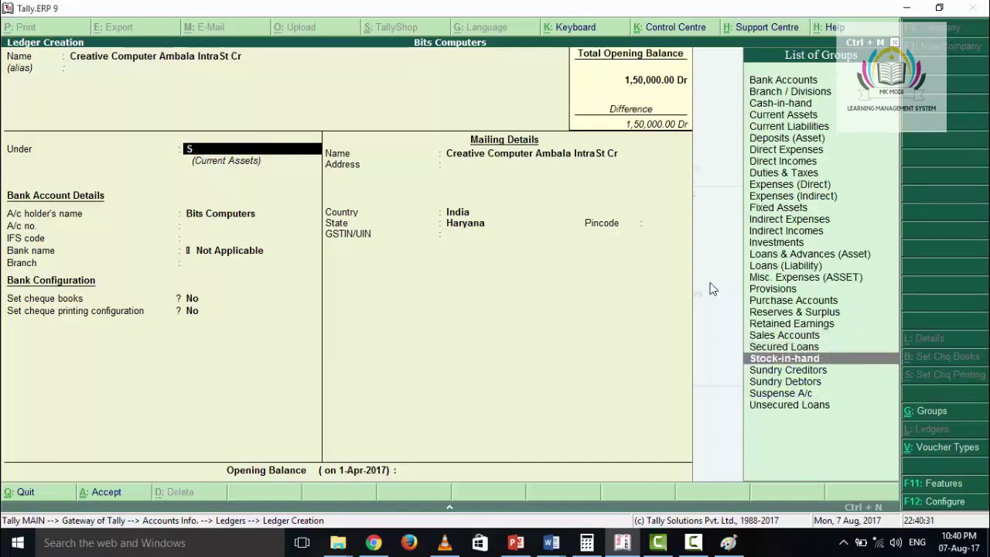
key(Down)
key(Down)
key(Up)
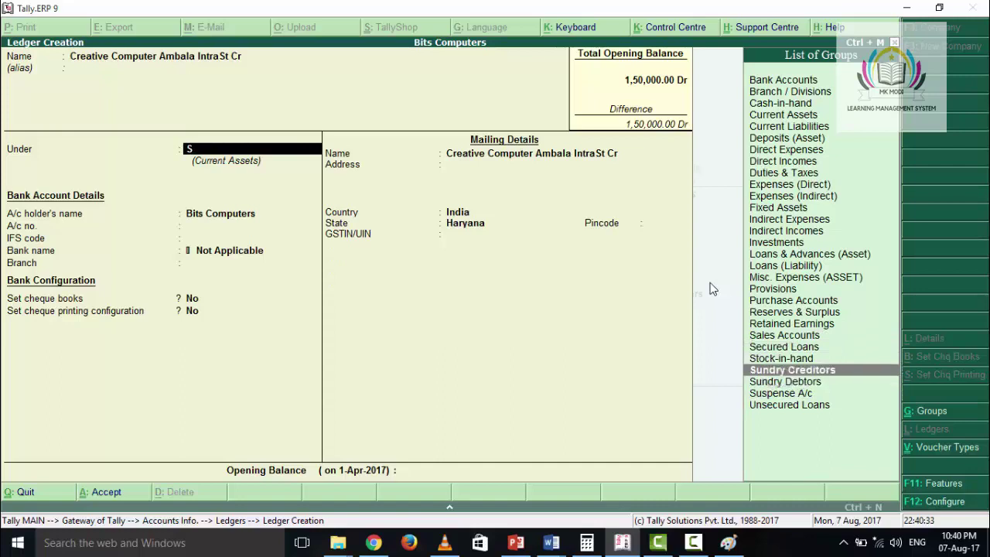
key(Return)
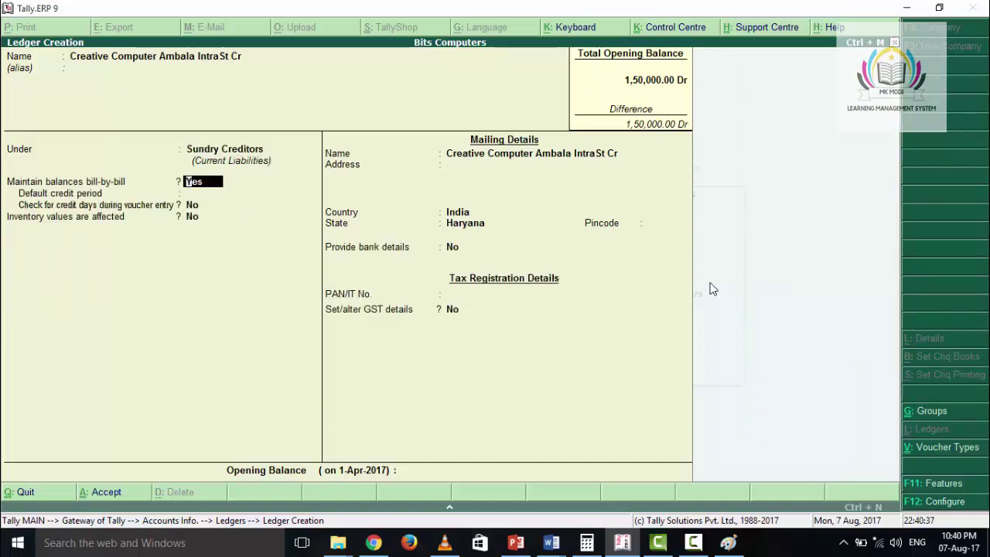
Keep bill-by-bill balances set to Yes and the supplier's default India and Haryana mailing details, with bank details set to No.
key(Return)
key(Return)
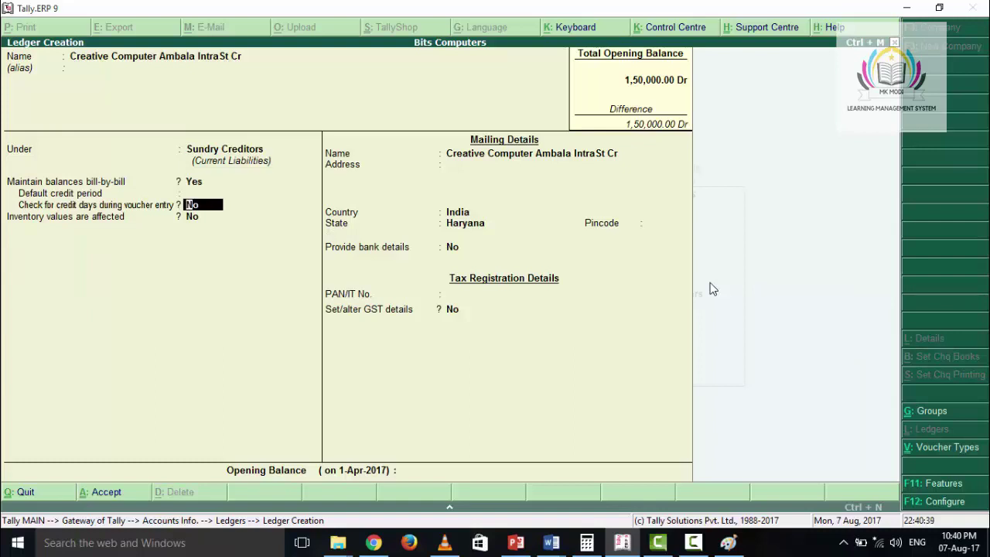
key(Return)
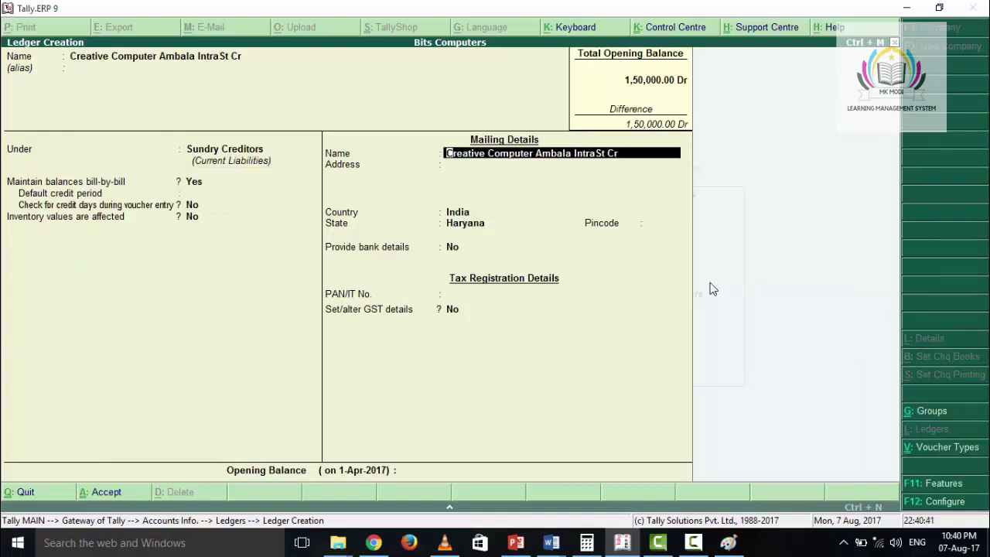
key(Return)
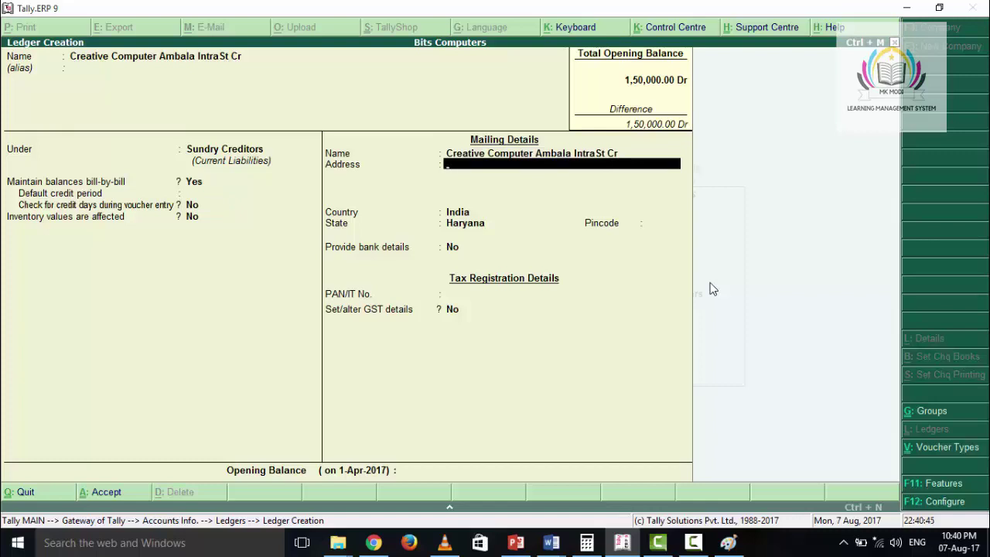
key(Return)
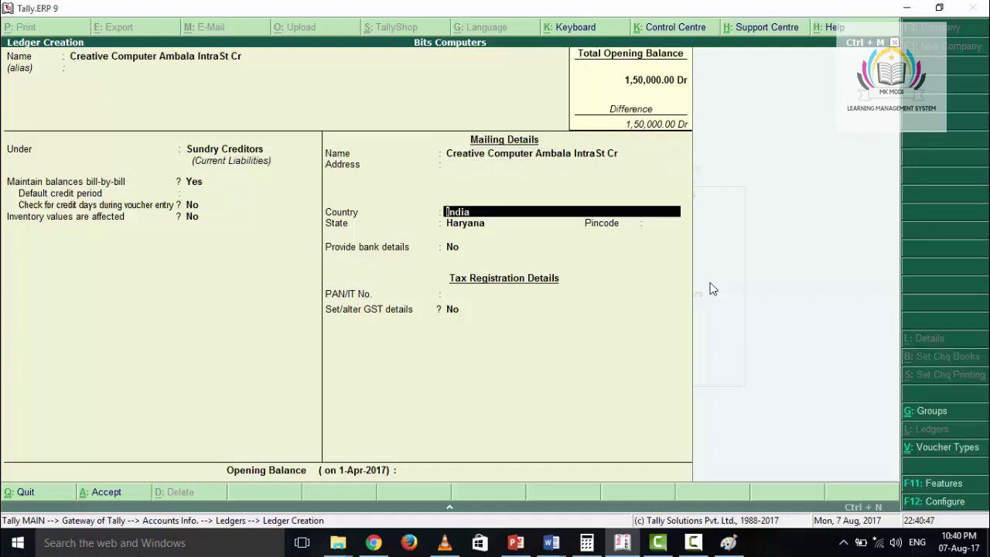
key(Return)
key(Return)
key(Return)
key(Return)
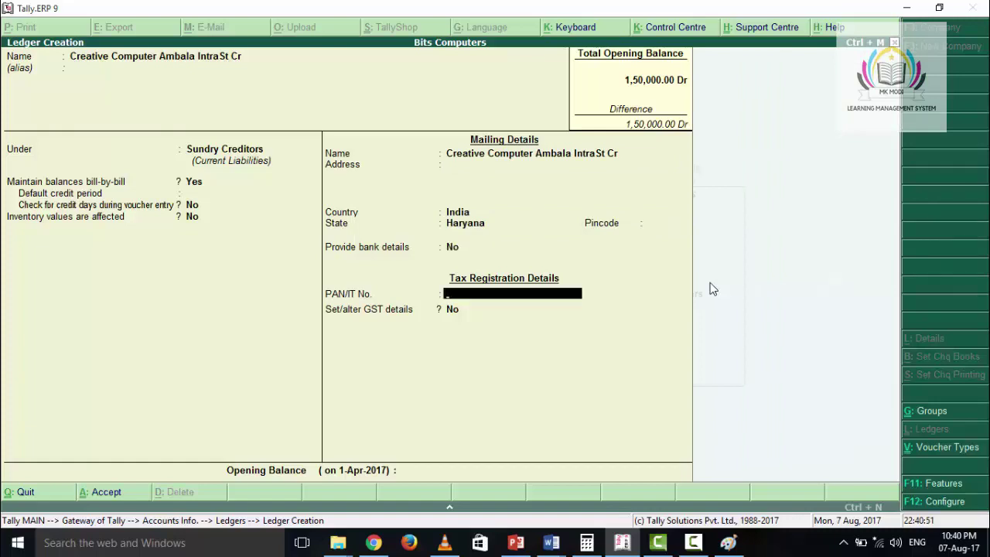
Leave the supplier's PAN/IT number blank and choose Yes for setting its GST details.
key(Return)
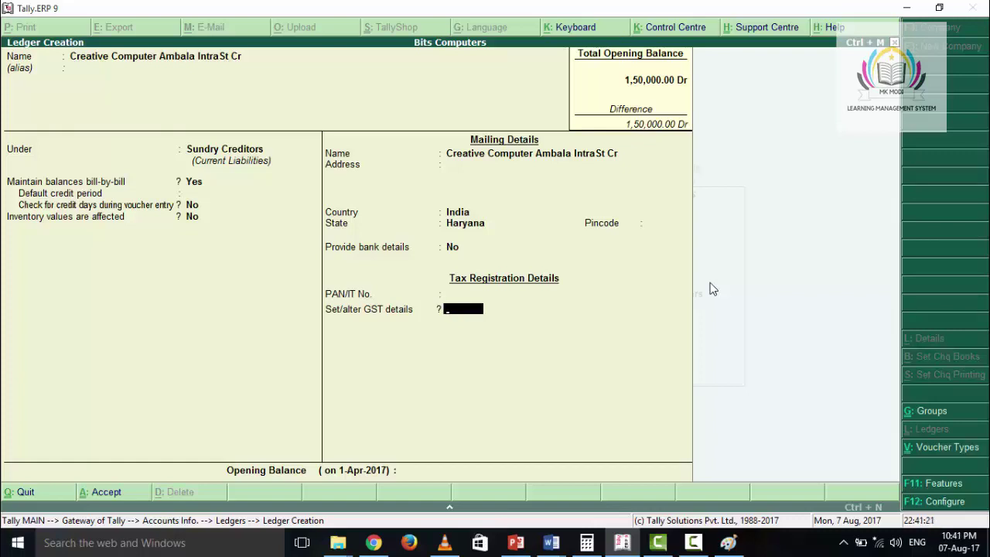
text(yes)
key(Return)
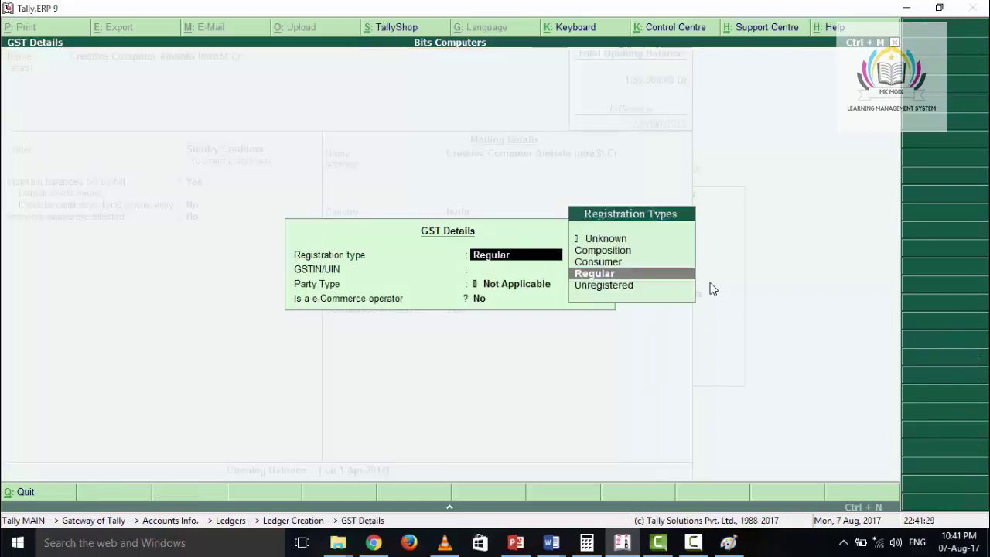
Set the Creative Computer supplier's GST registration type to Regular and enter its GSTIN/UIN.
key(Return)
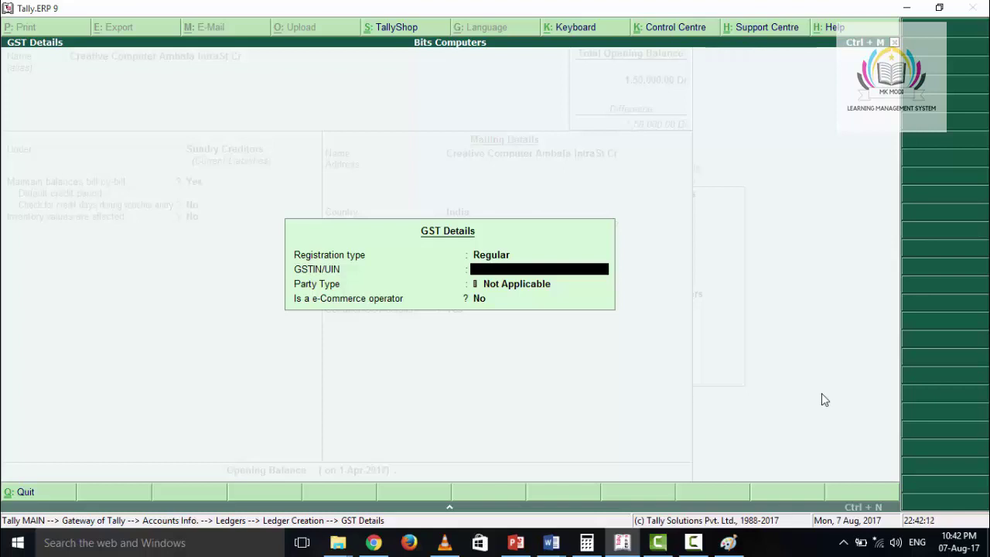
text(06ADFCG)
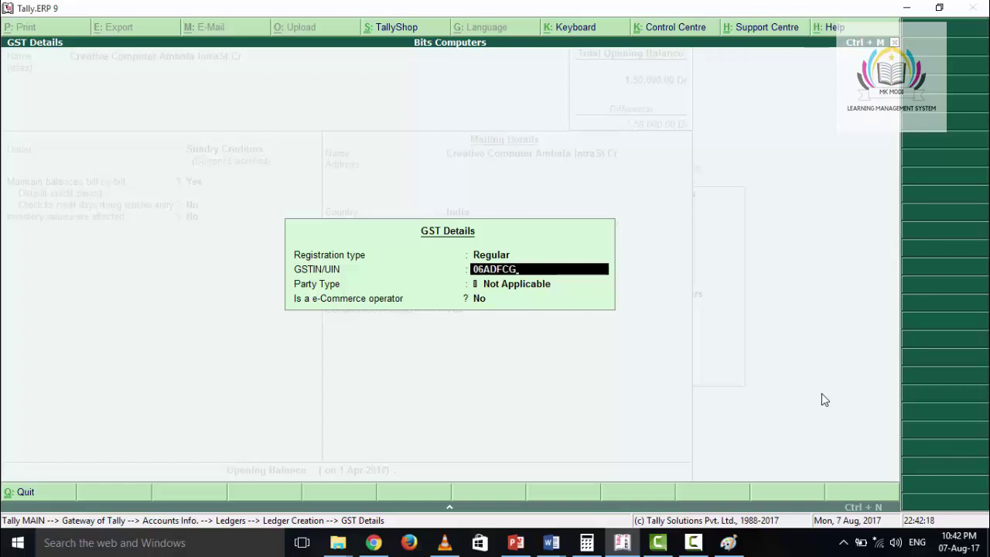
text(1234)
text(A4Z5)
key(Return)
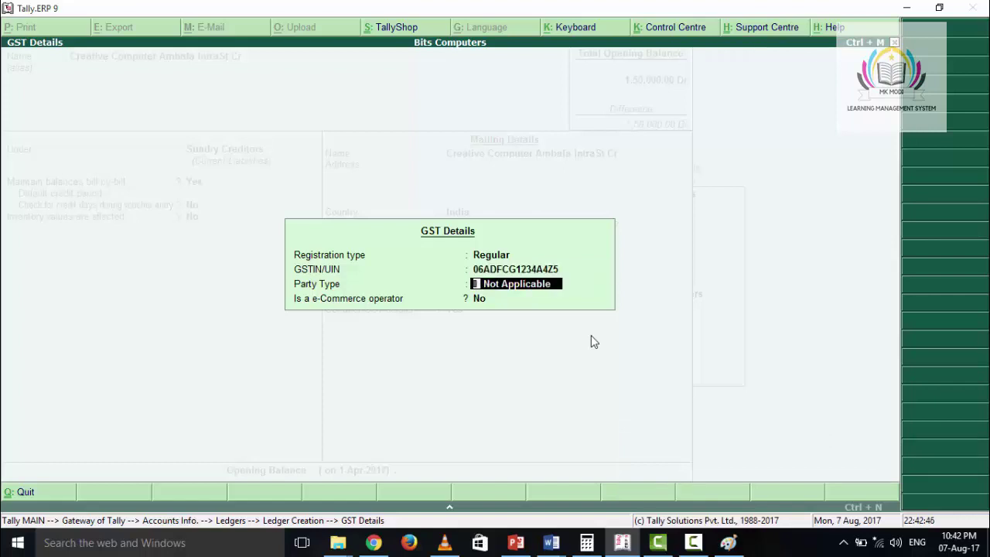
Keep the party type Not Applicable and e-commerce operator No, and save the Creative Computer ledger without an opening balance.
key(Return)
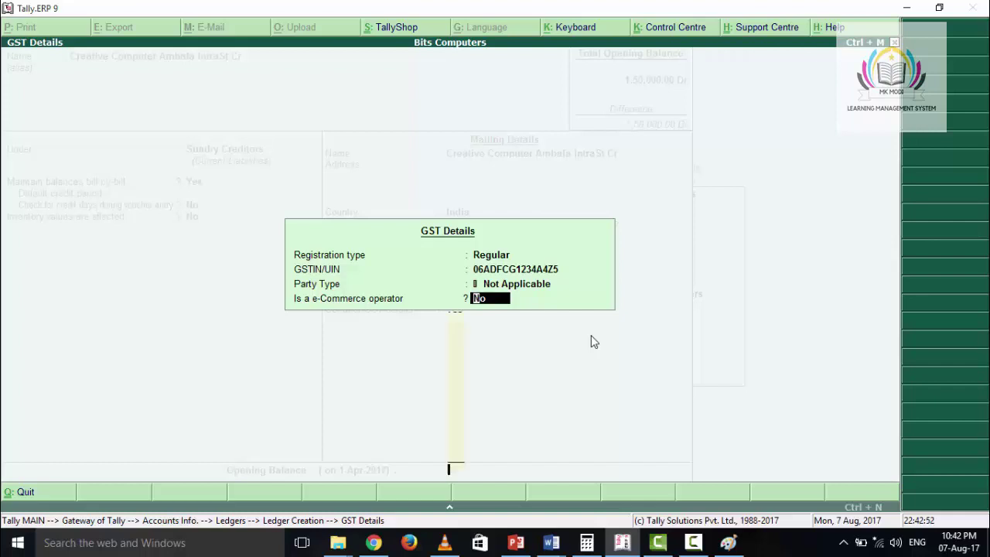
key(Return)
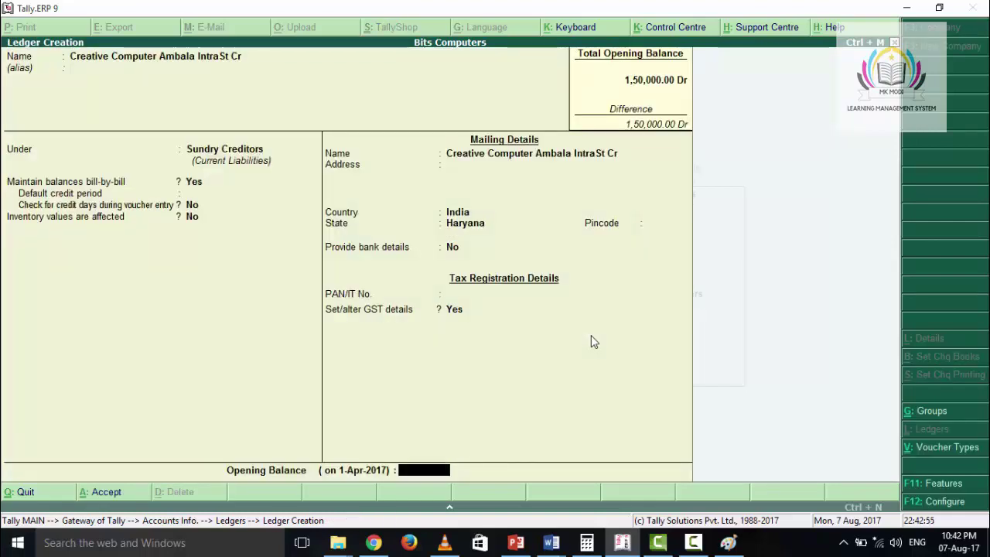
key(Return)
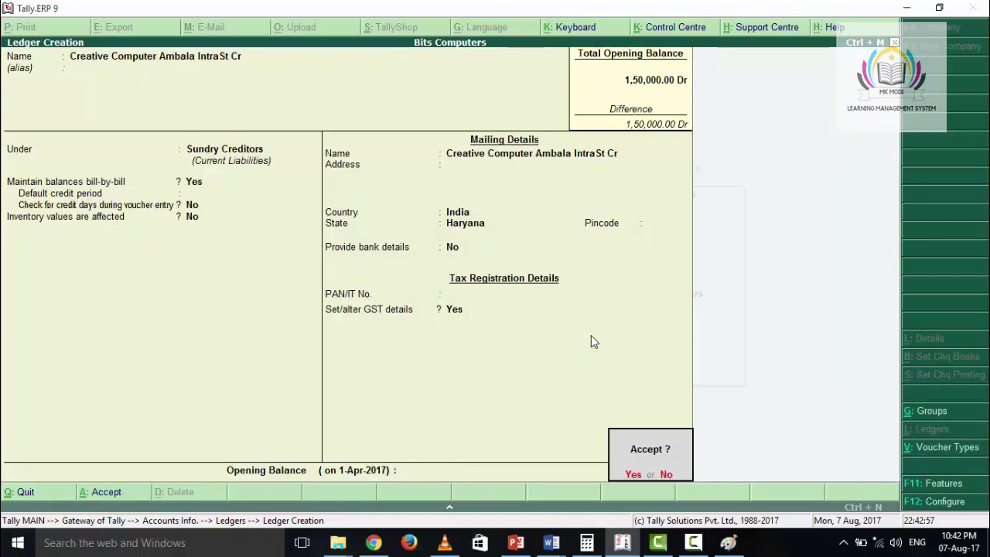
key(Return)
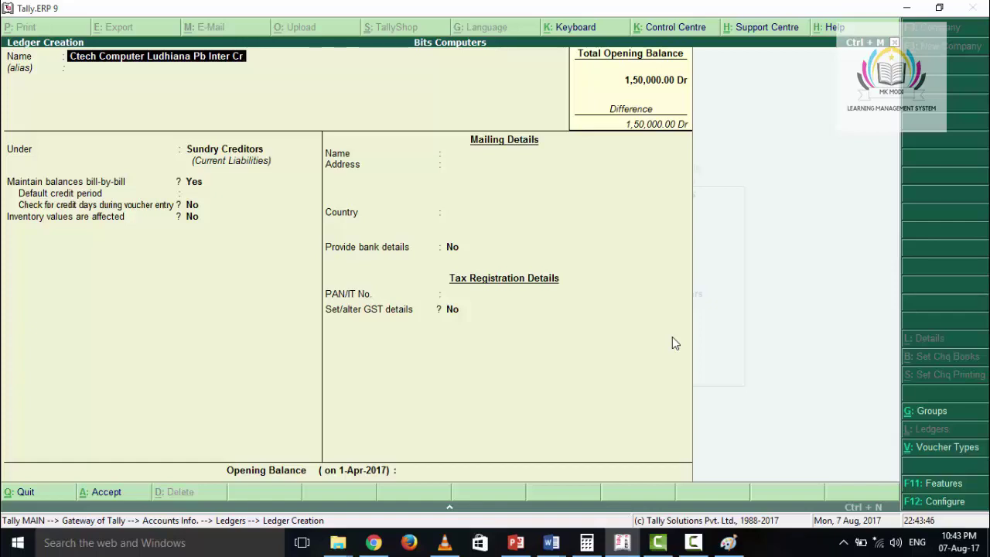
Name the new ledger Ctech Computer Ludhiana Pb Inter Cr under Sundry Creditors, keeping bill-by-bill balances set to Yes.
key(Return)
key(Return)
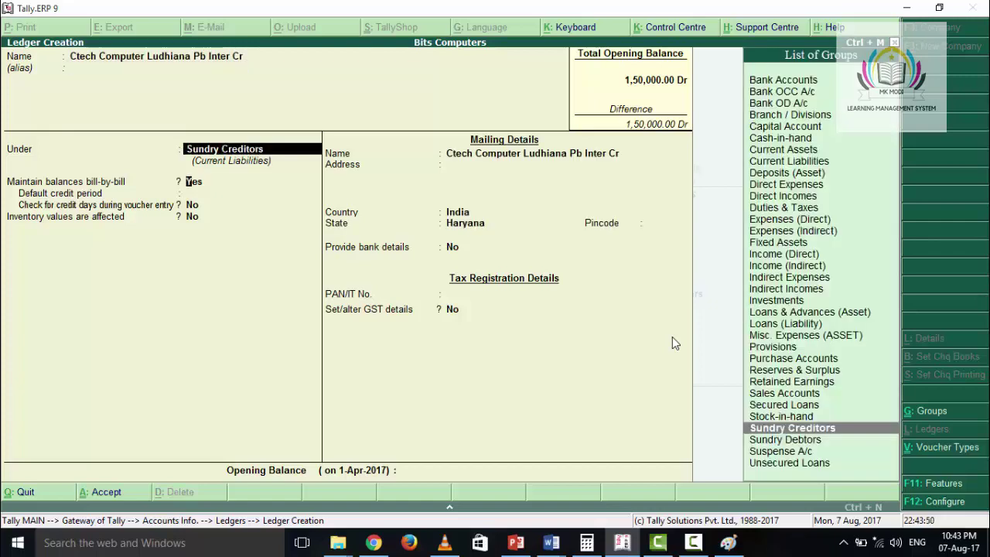
key(Return)
key(Return)
key(Return)
key(Return)
key(Return)
key(Return)
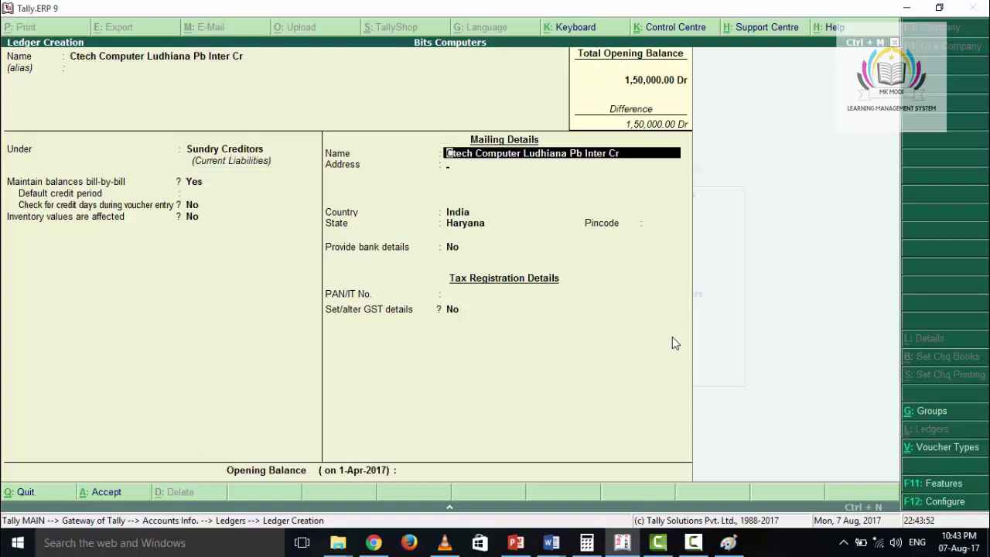
Keep India as the supplier's country, set its state to Punjab, and leave bank details set to No.
key(Return)
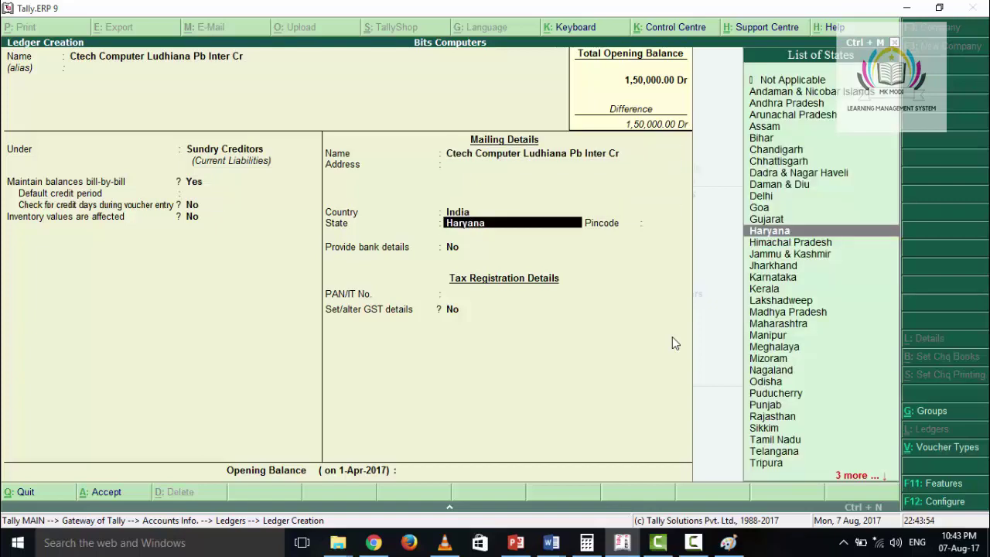
text(Pun)
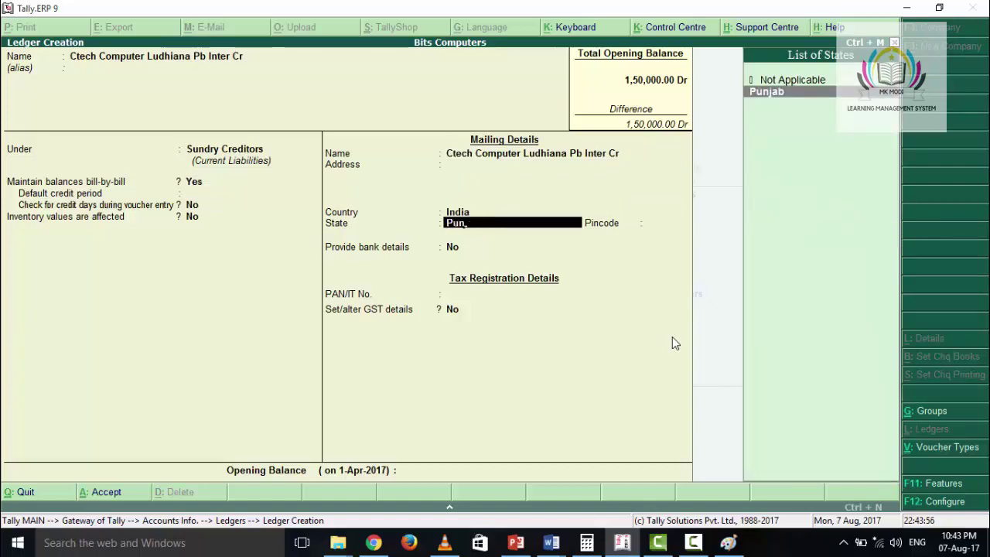
key(Return)
key(Return)
key(Return)
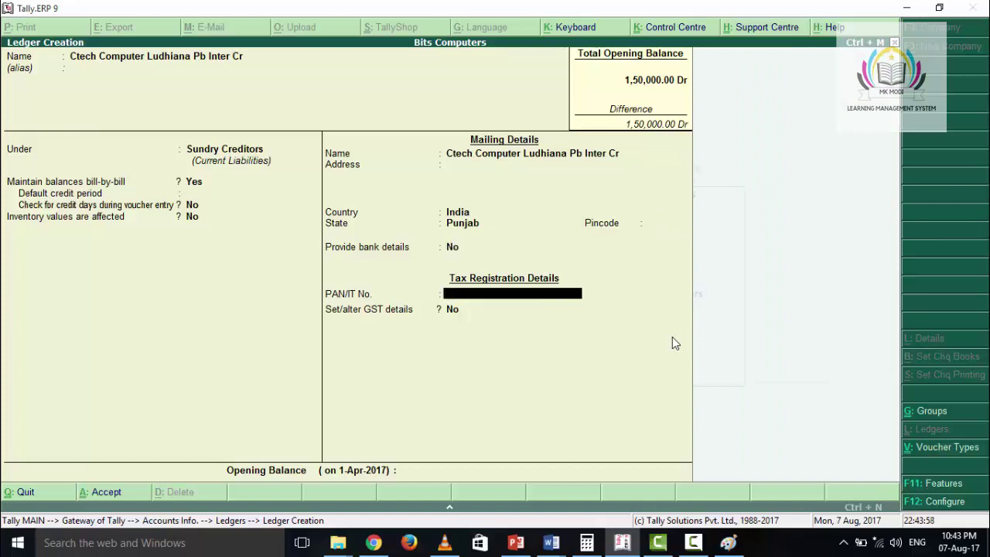
Leave the Ctech Computer supplier's PAN/IT number blank and choose Yes for setting its GST details.
key(Return)
text(yes)
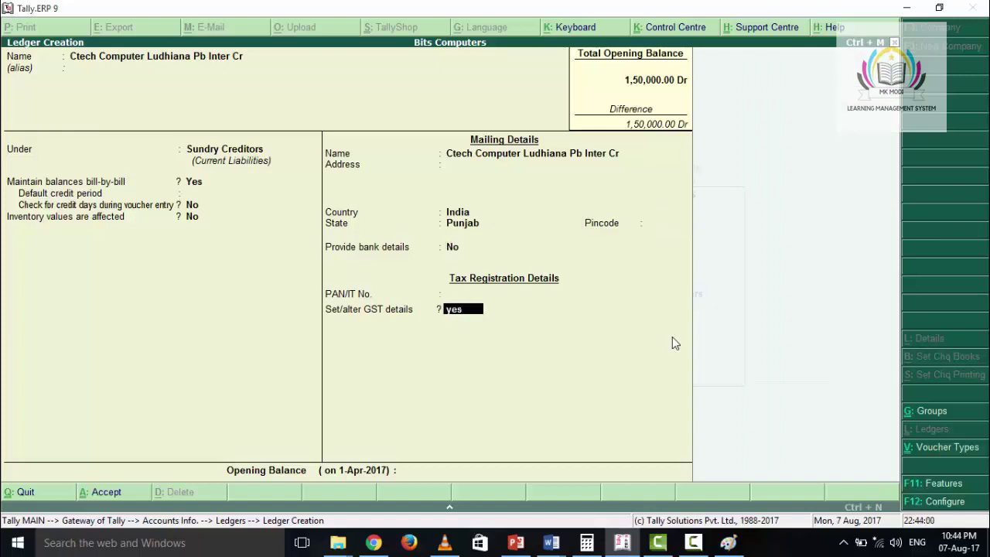
key(Return)
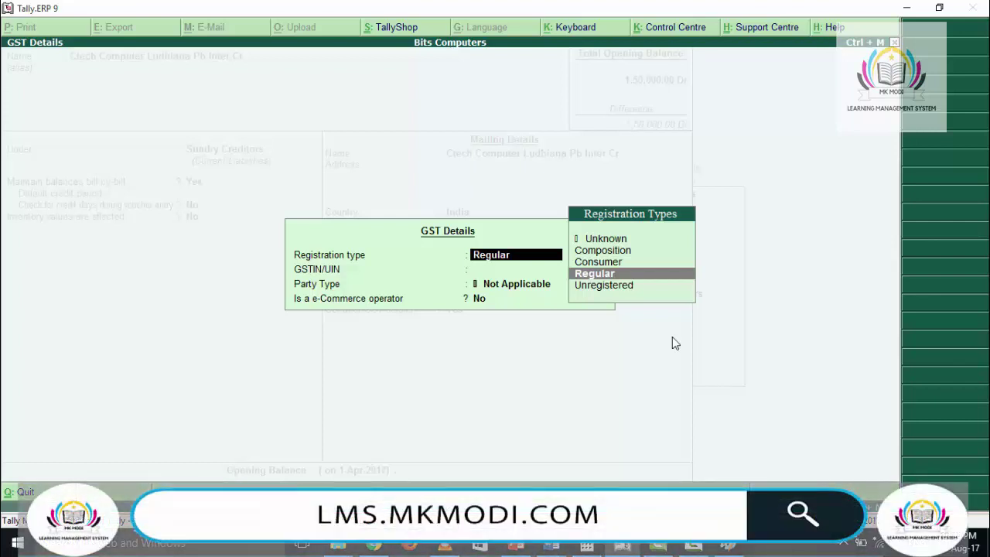
Set the Ctech Computer supplier's registration type to Regular and enter its GSTIN/UIN.
key(Return)
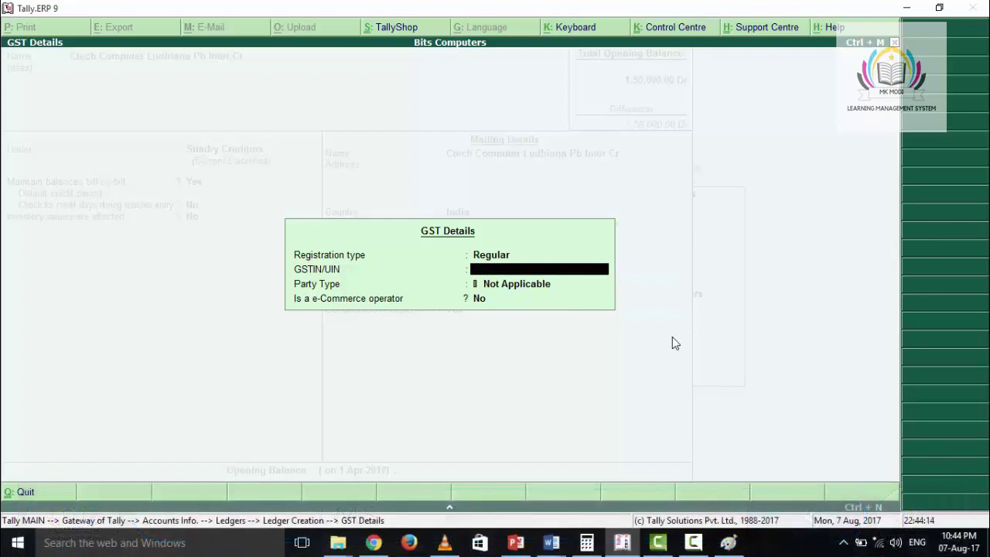
text(03)
text(ABCDE1234A4Z3)
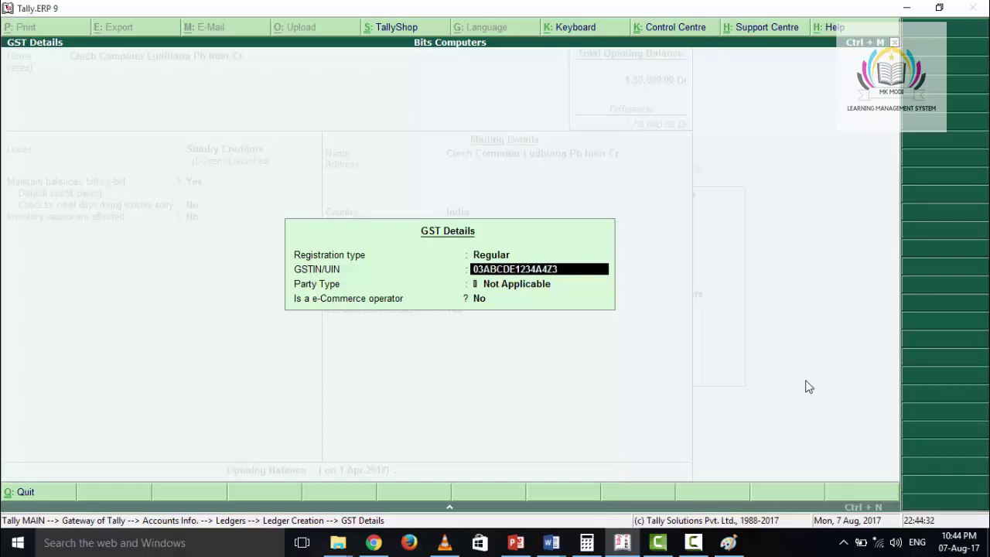
key(Return)
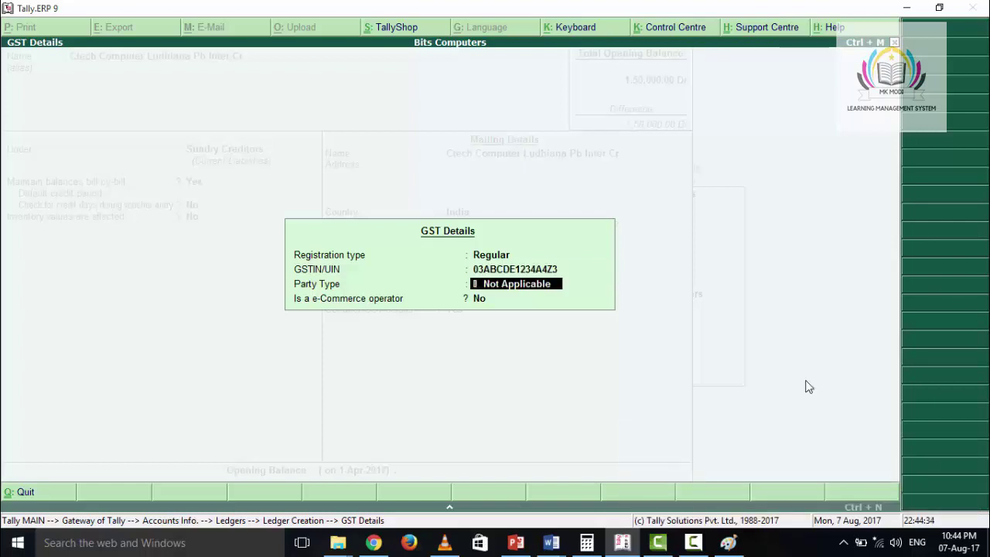
Keep the party type Not Applicable and e-commerce operator No, and save the Ctech Computer ledger without an opening balance.
key(Return)
key(Return)
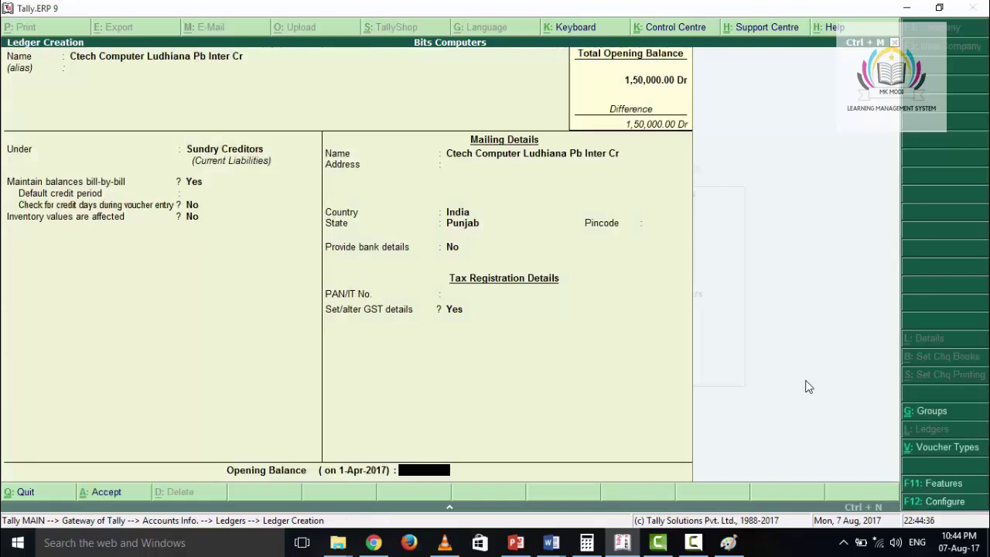
key(Return)
key(Return)
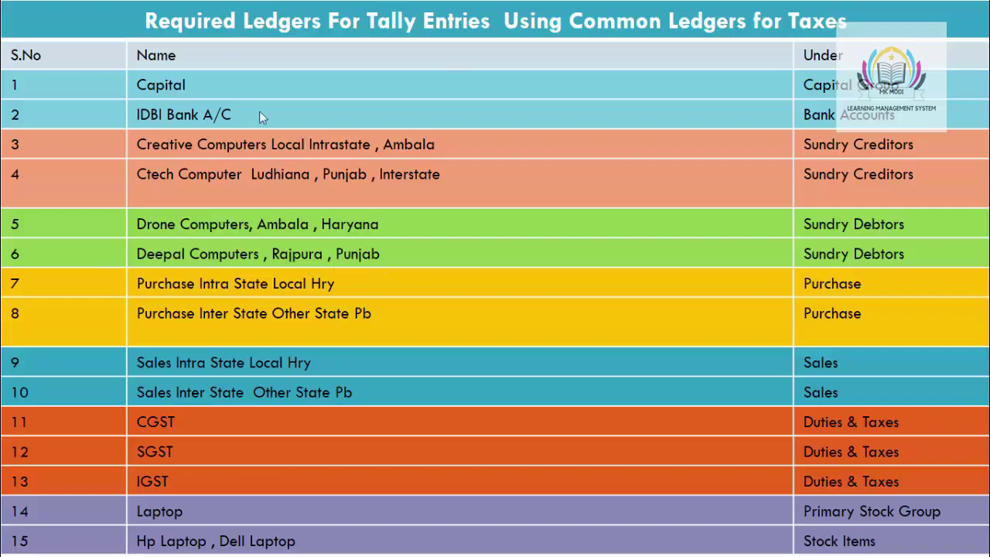
Switch back to Tally.ERP 9, name the new ledger Drone Computer Amb Hry Dr Intra and place it under Sundry Debtors.
key(alt+Tab)
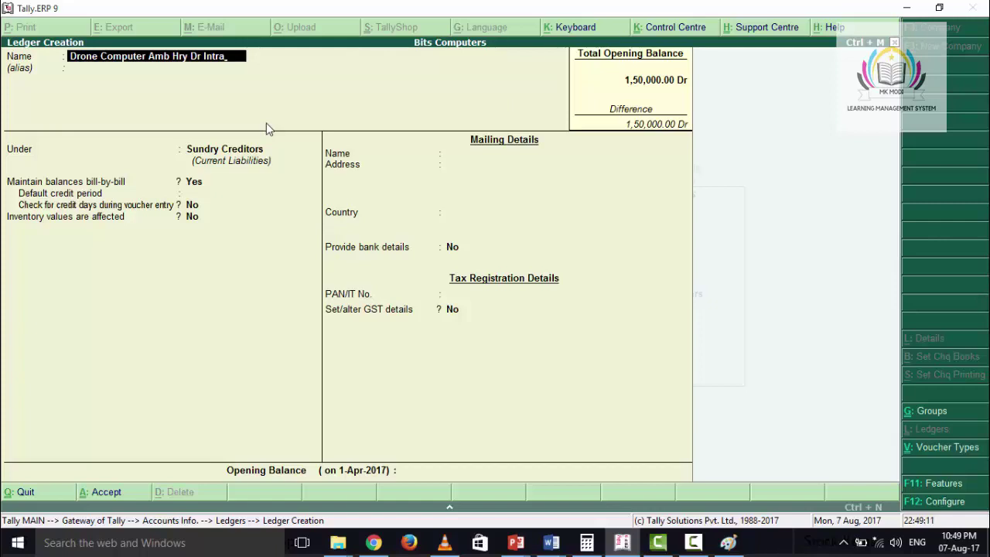
key(Return)
key(Return)
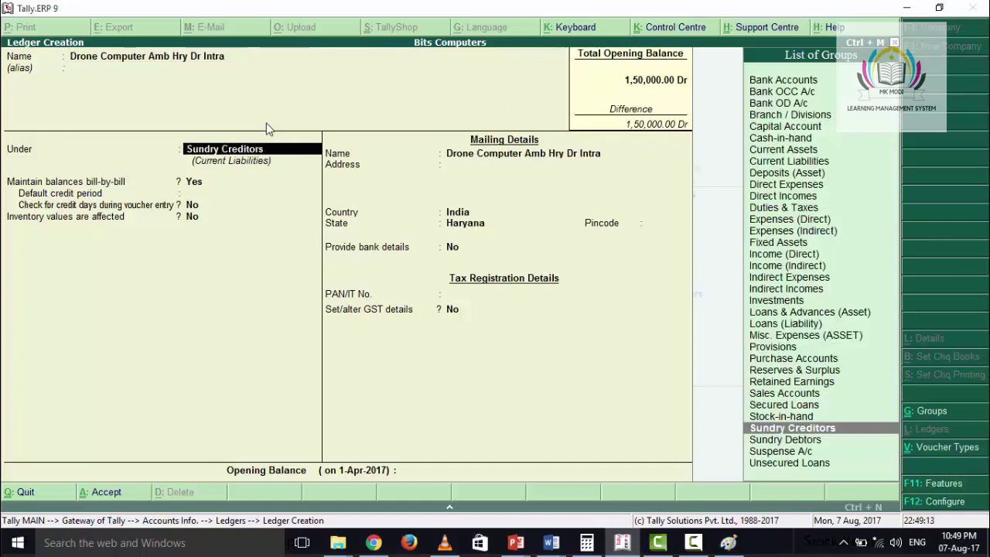
key(Down)
key(Return)
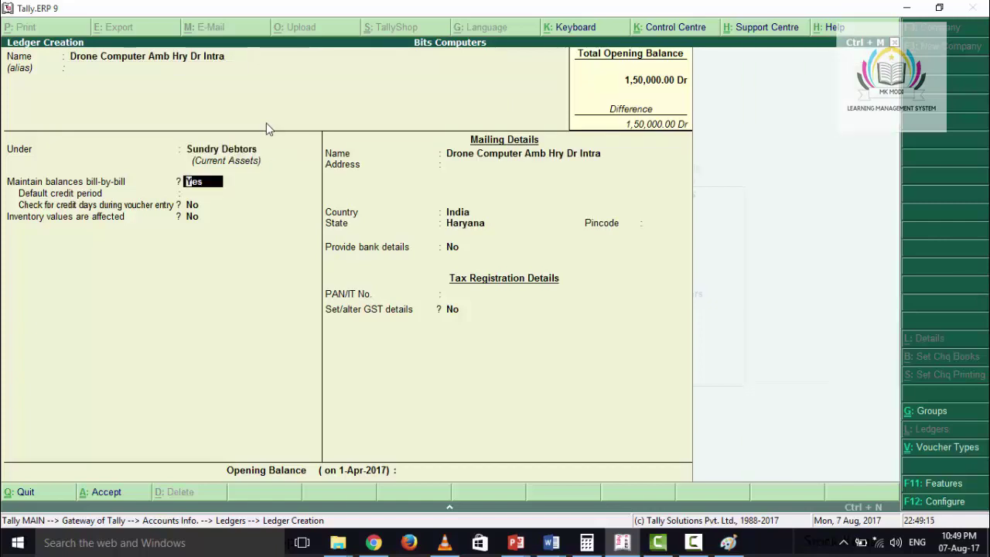
Keep the customer's bill-by-bill balances set to Yes and the default India and Haryana mailing details, with bank details set to No.
key(Return)
key(Return)
key(Return)
key(Return)
key(Return)
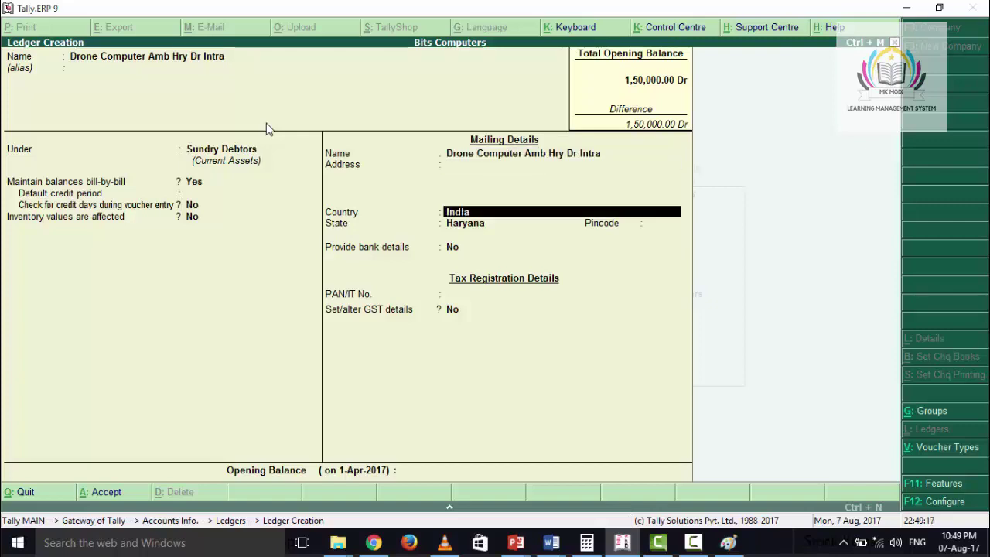
key(Return)
key(Return)
key(Return)
key(Return)
Leave the Drone Computer customer's PAN/IT number blank and choose Yes for setting its GST details.
key(Return)
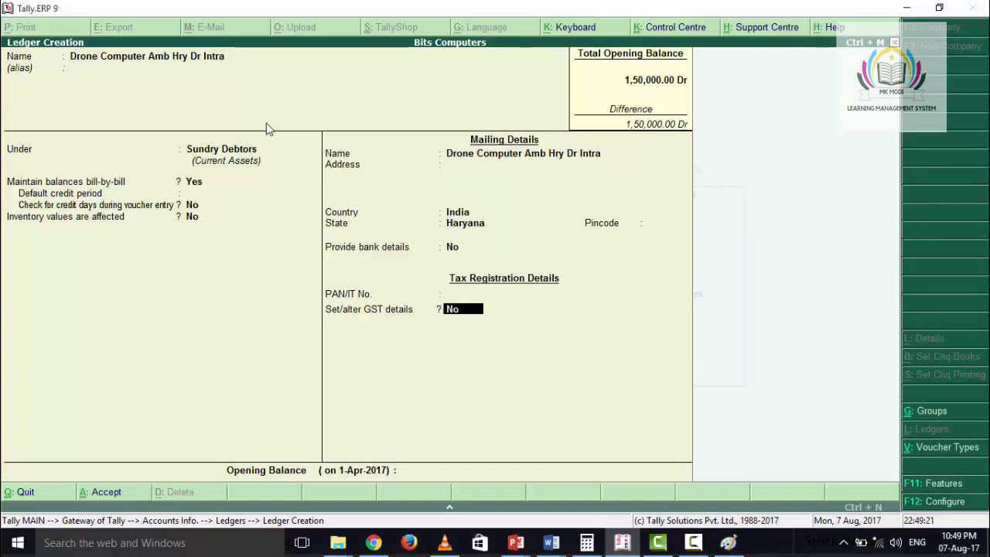
text(yes)
key(Return)
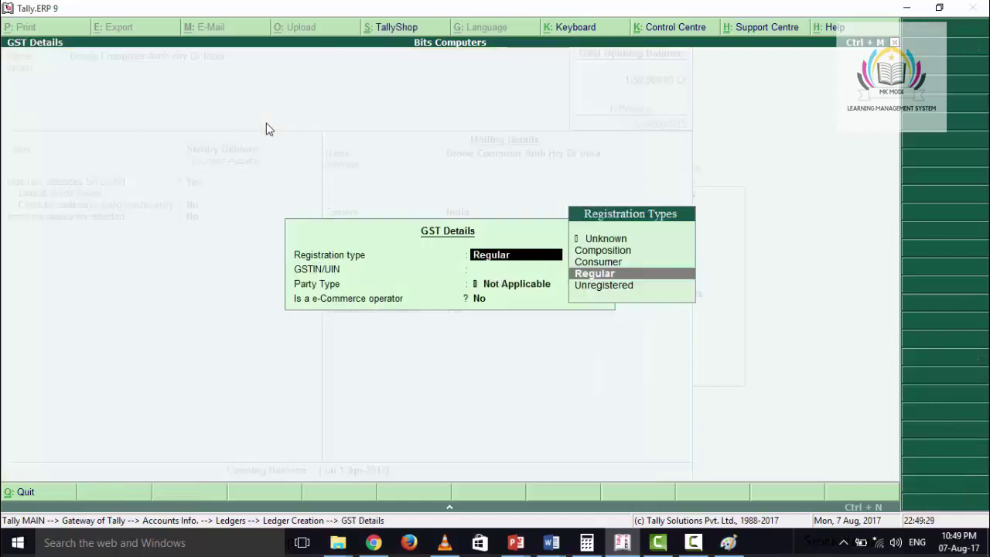
Set the Drone Computer customer's registration type to Regular and enter its GSTIN/UIN.
key(Return)
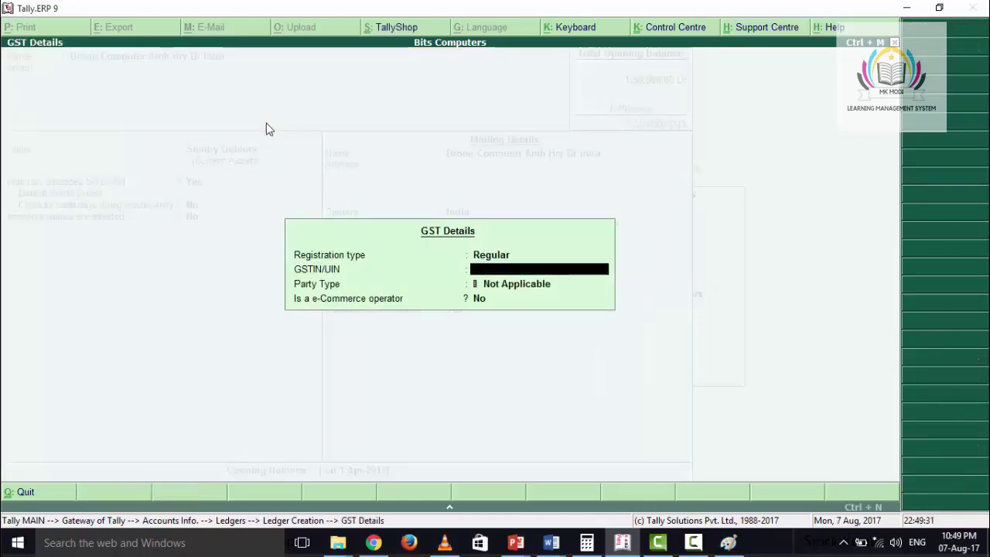
text(06ABCDK1234G3Z8)
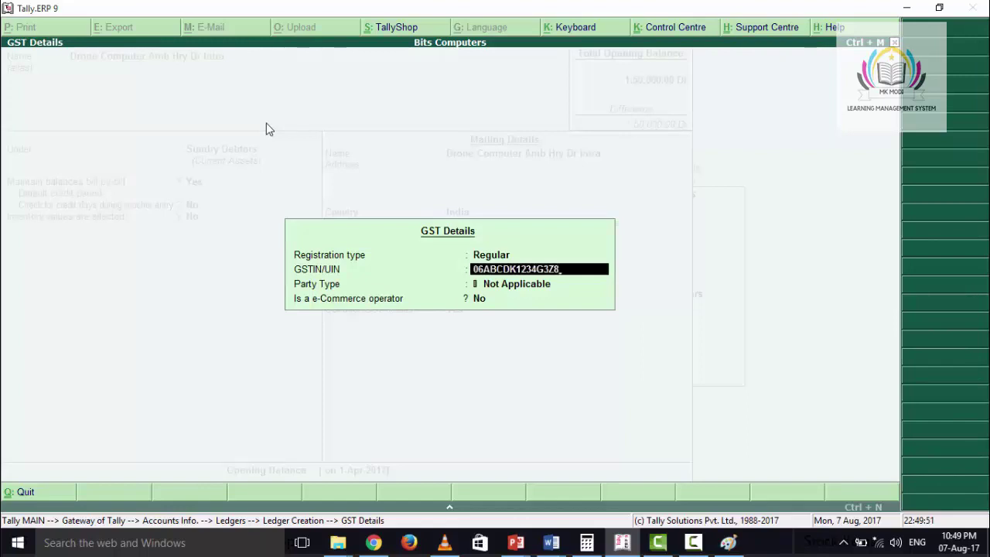
key(Return)
Keep the party type Not Applicable and e-commerce operator No, and save the Drone Computer ledger without an opening balance.
key(Return)
key(Return)
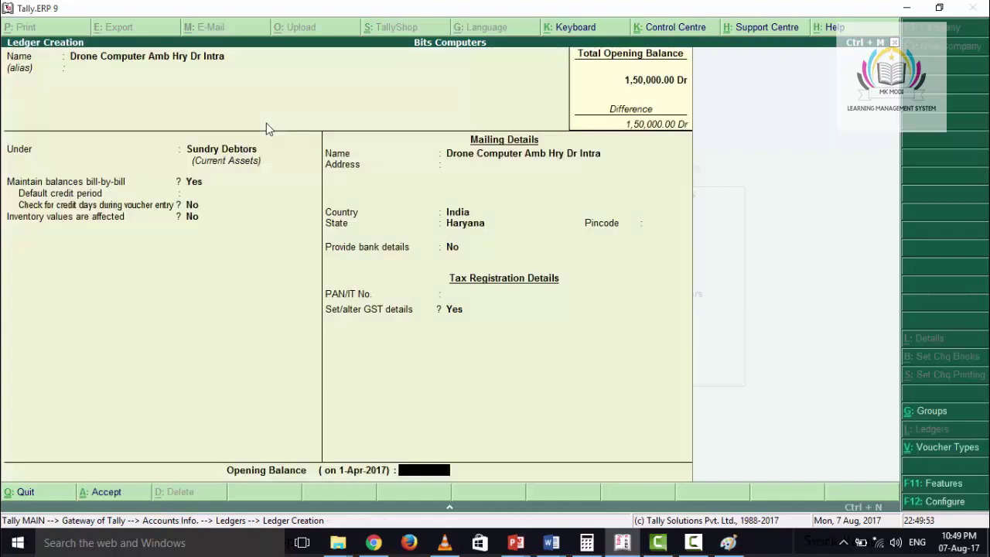
key(Return)
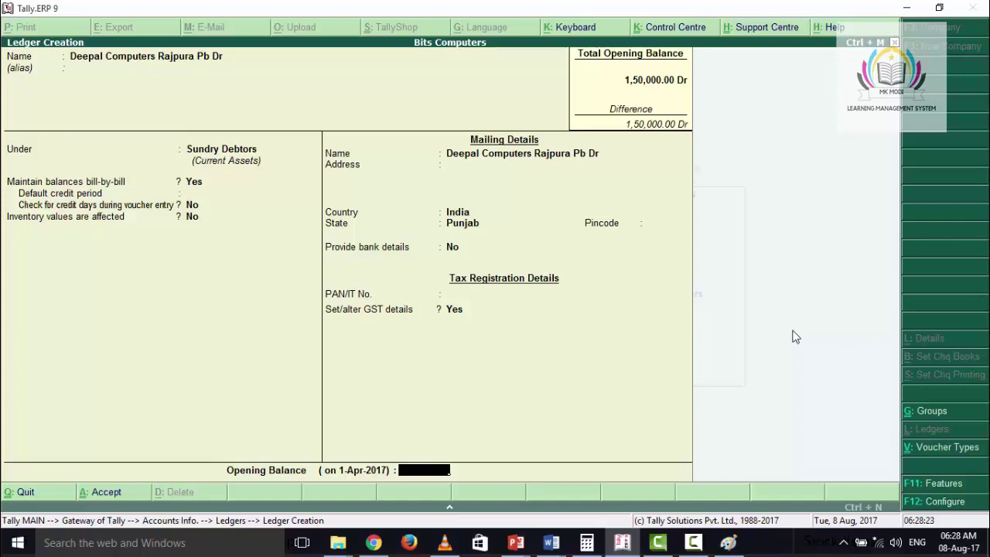
Review the GST details of the Deepal Computers Rajpura Pb Dr ledger, keep them as entered, and save the ledger without an opening balance.
key(BackSpace)
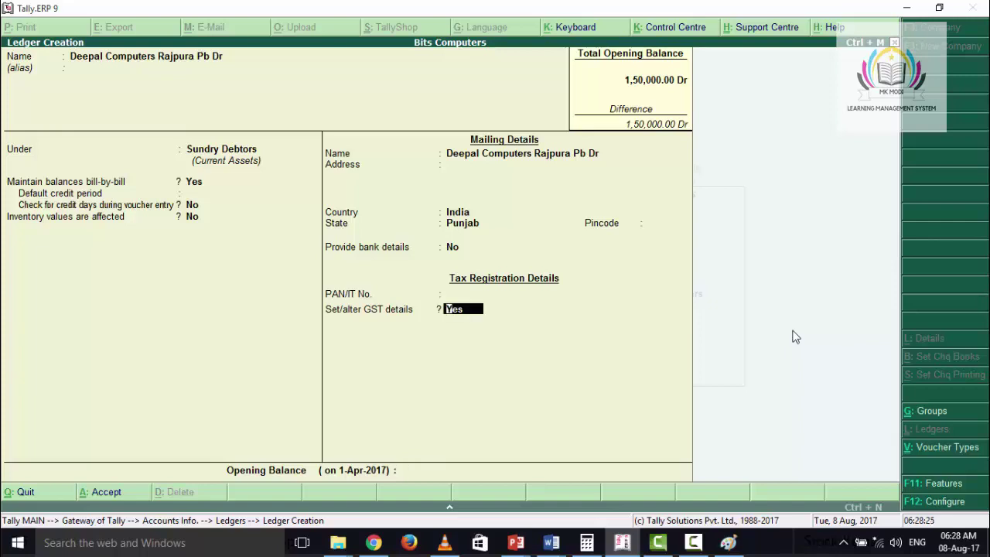
key(Return)
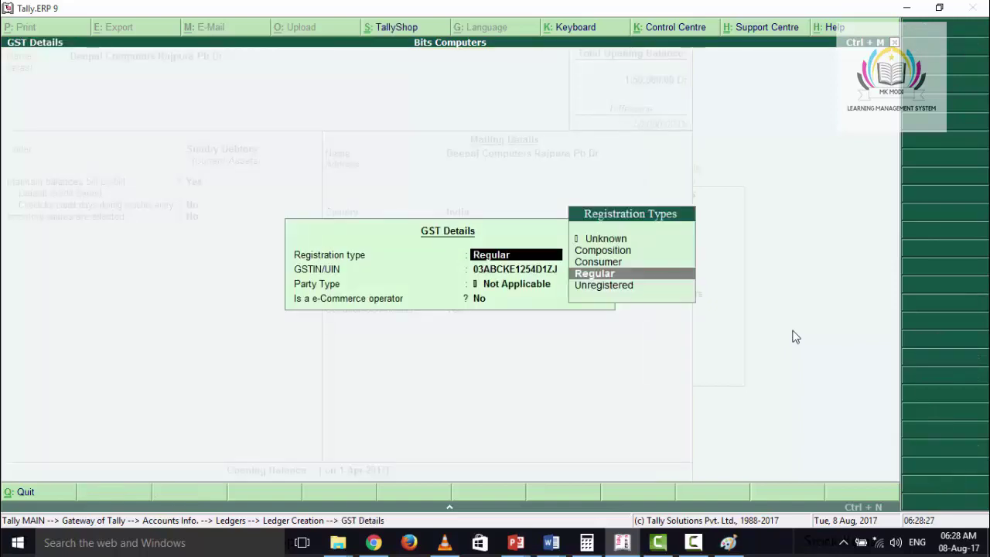
key(Return)
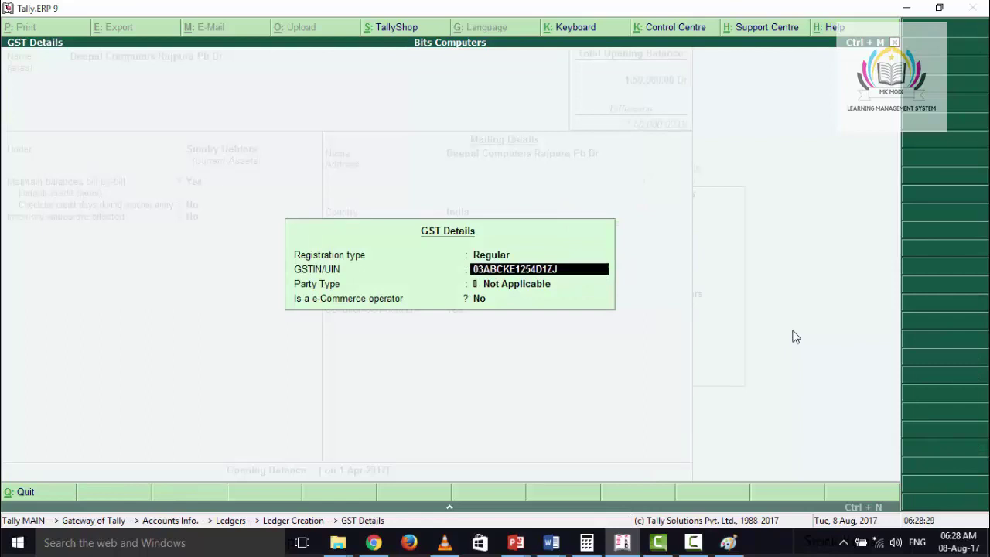
key(Return)
key(Return)
key(Return)
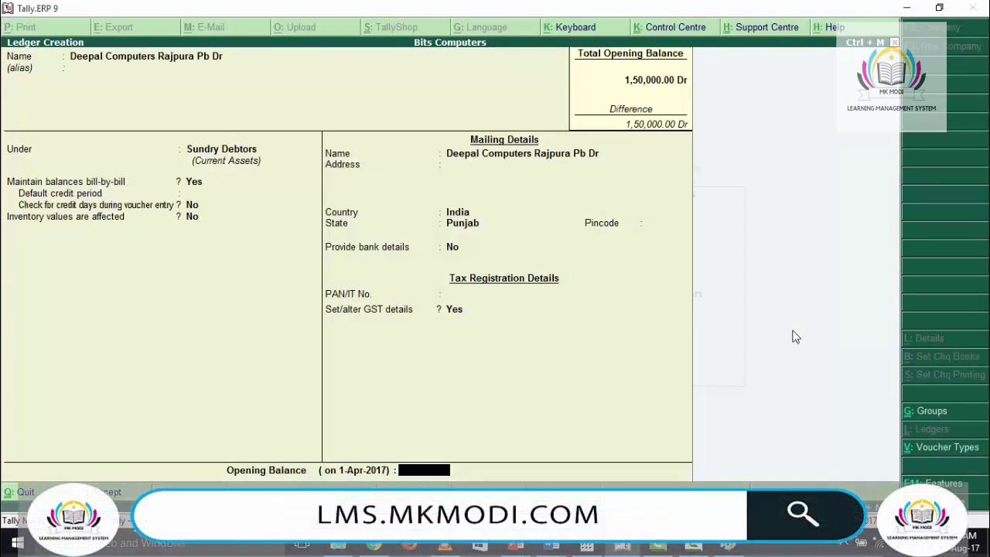
key(Return)
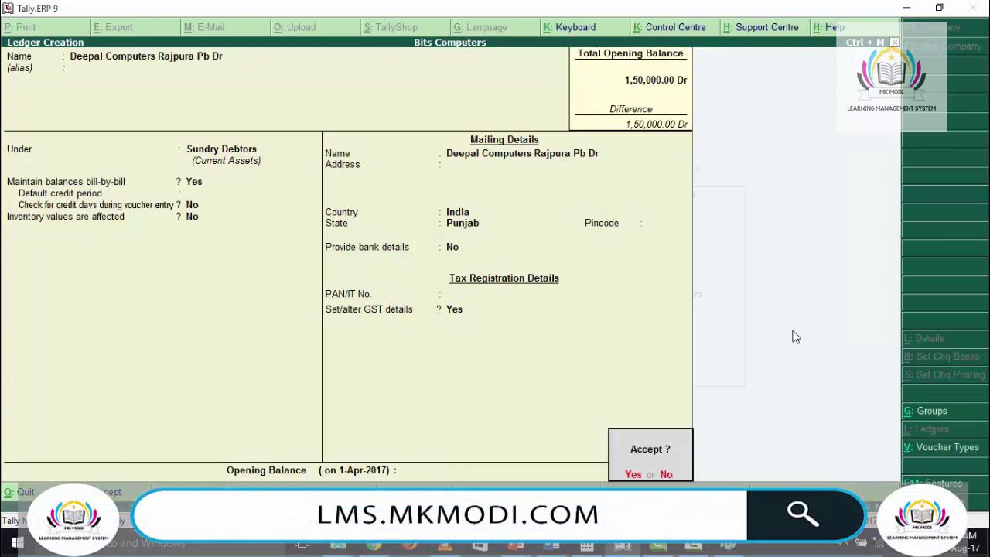
key(Return)
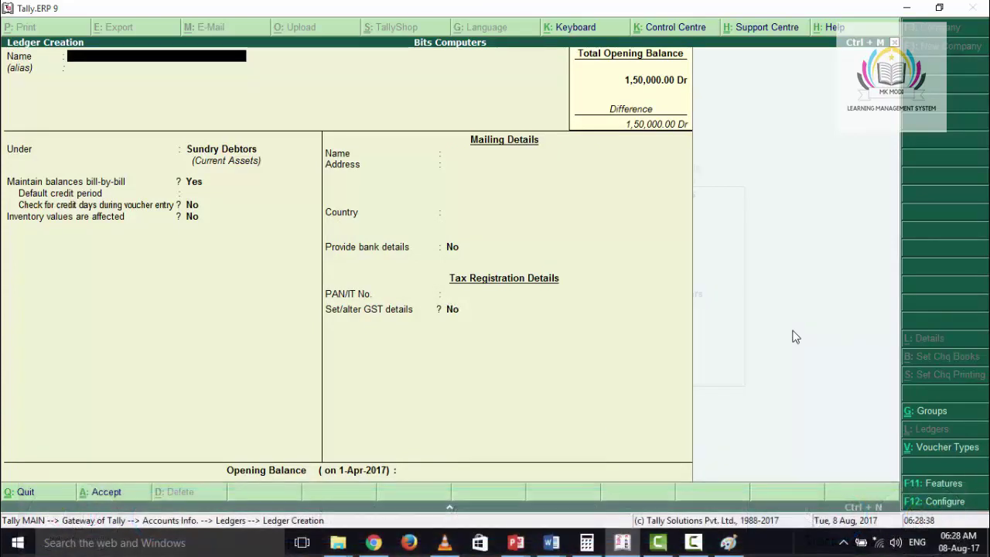